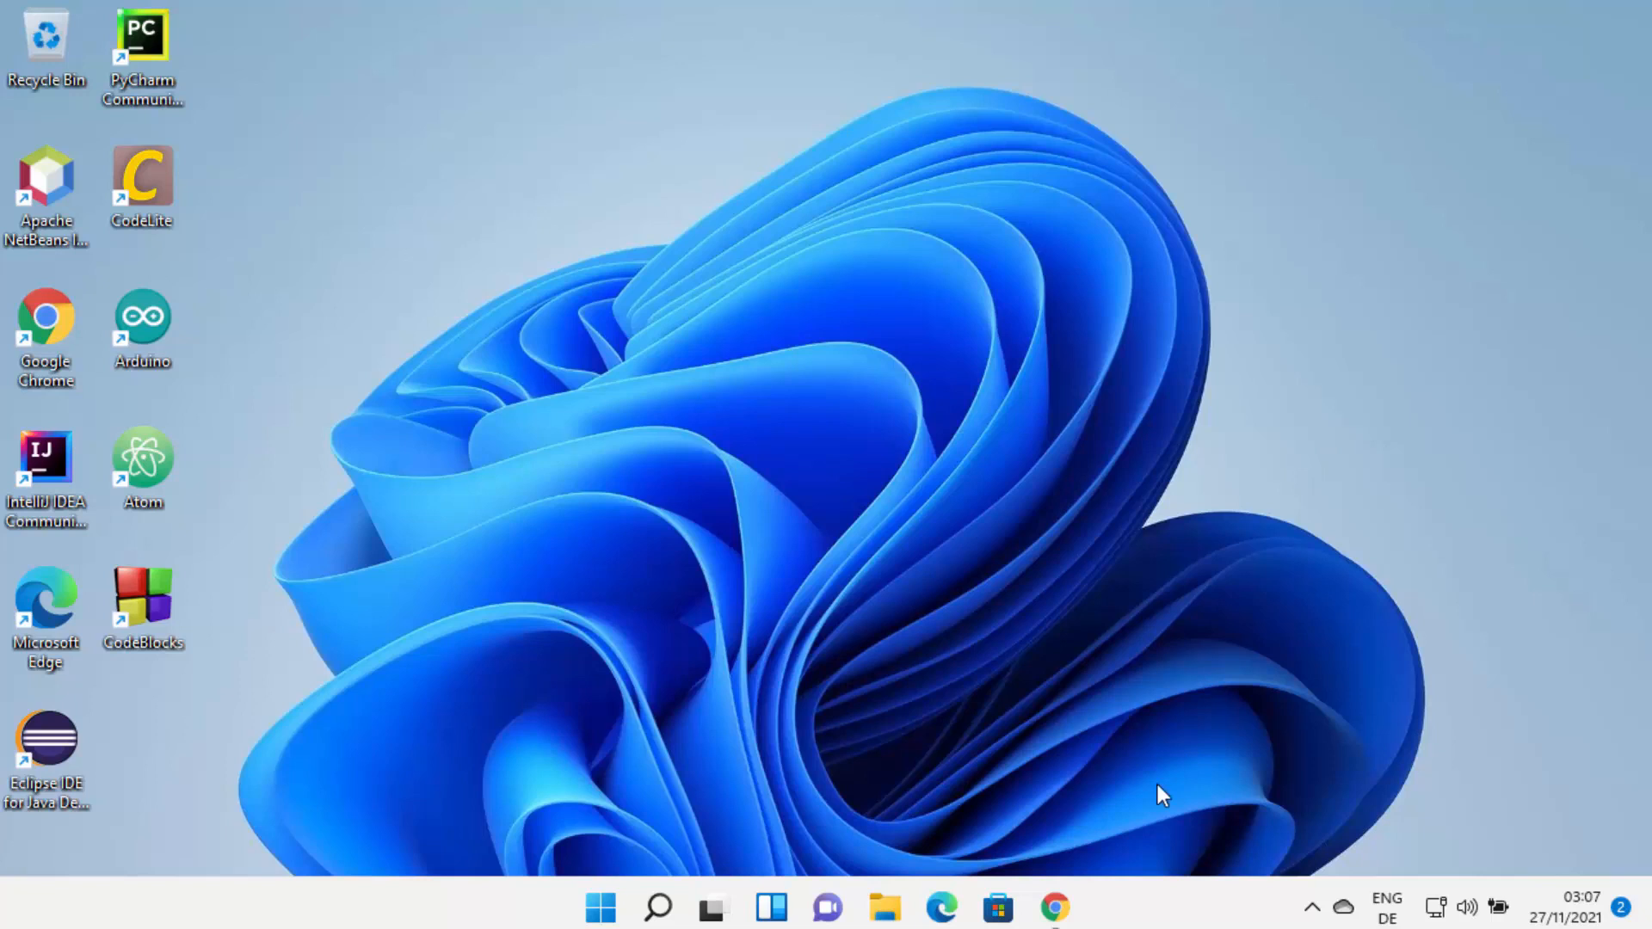
Open the Visual Studio website from the Google results in Chrome and download the Community 2022 edition.
{"action": "left_click", "coordinate": [1055, 907]}
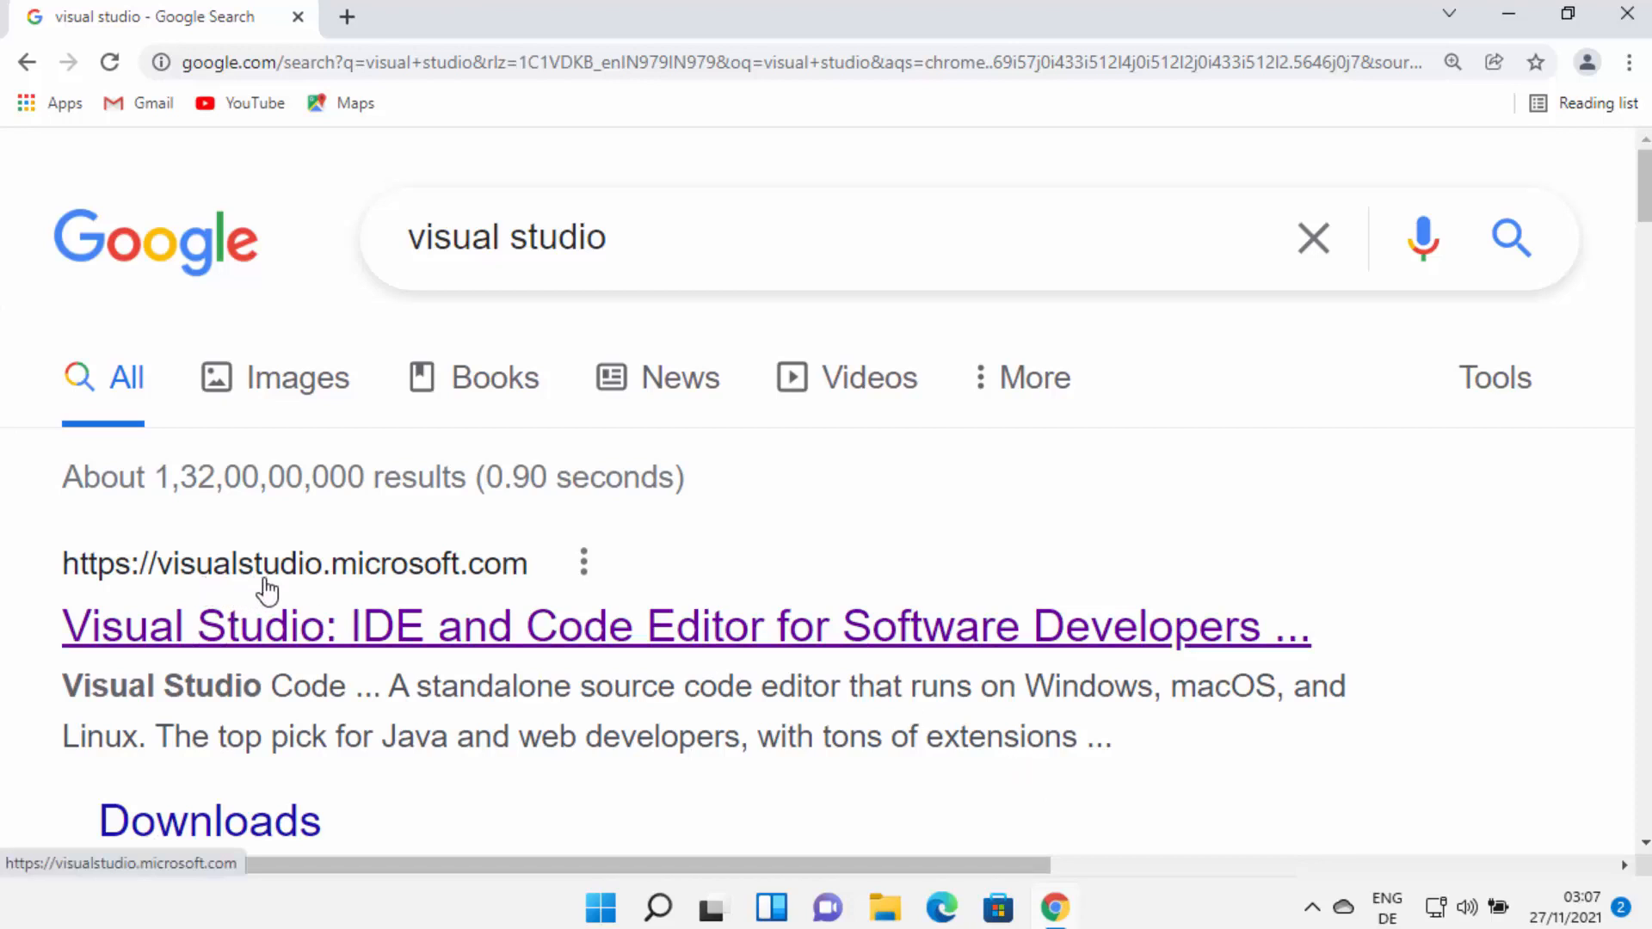
{"action": "left_click", "coordinate": [522, 630]}
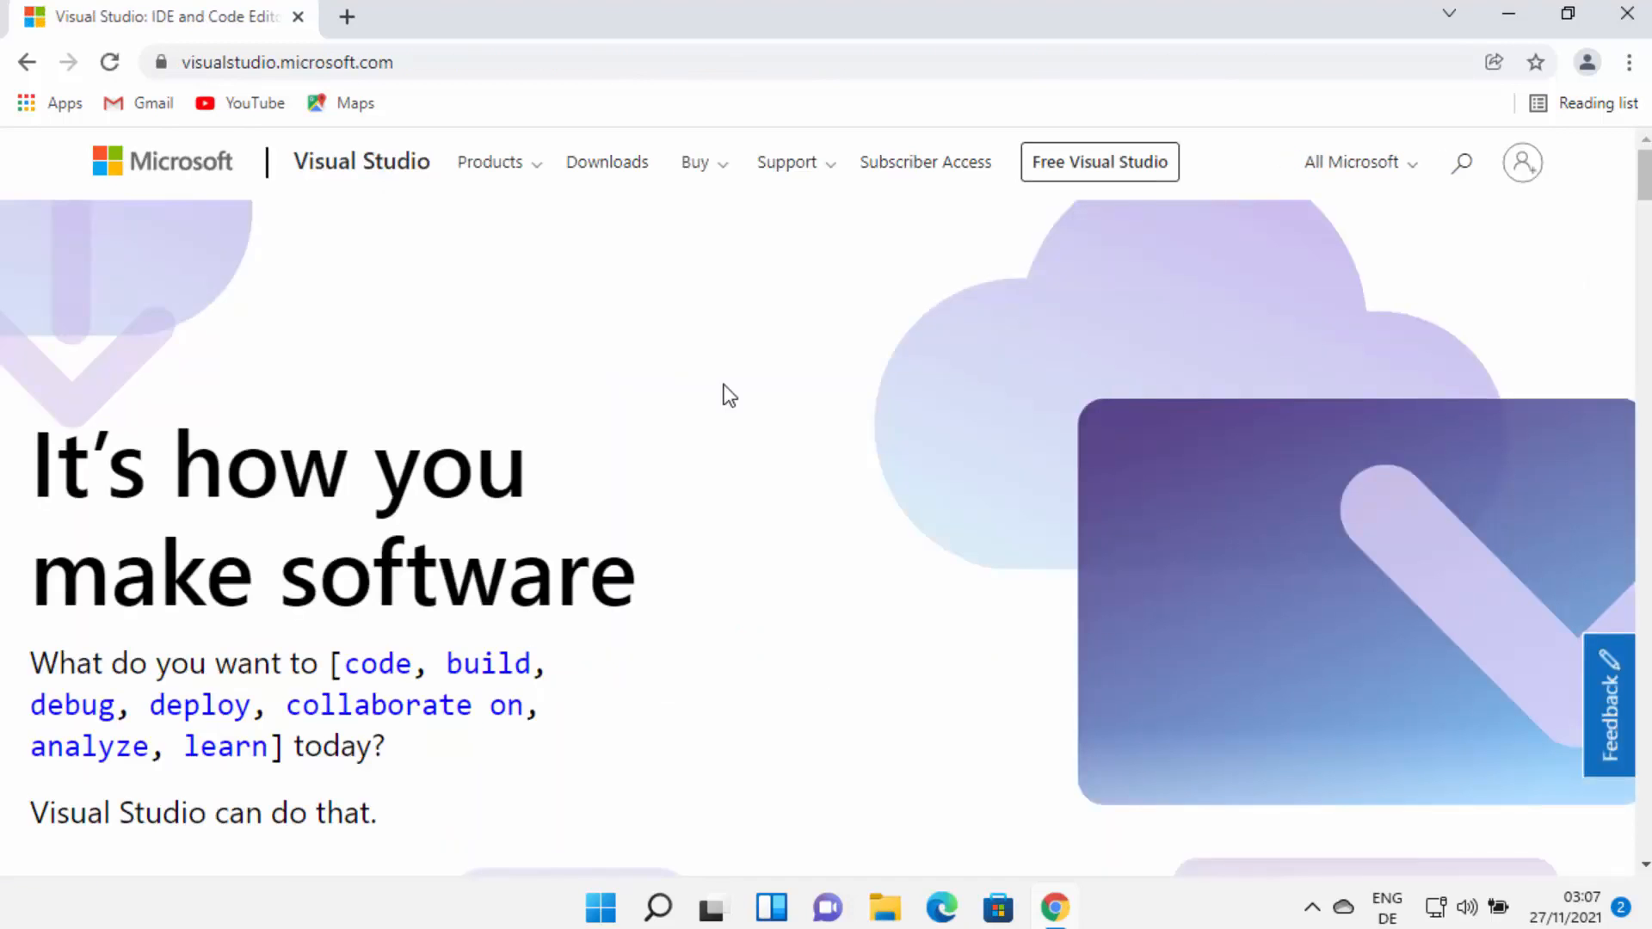
{"action": "scroll", "coordinate": [729, 396], "scroll_direction": "down", "scroll_amount": 9}
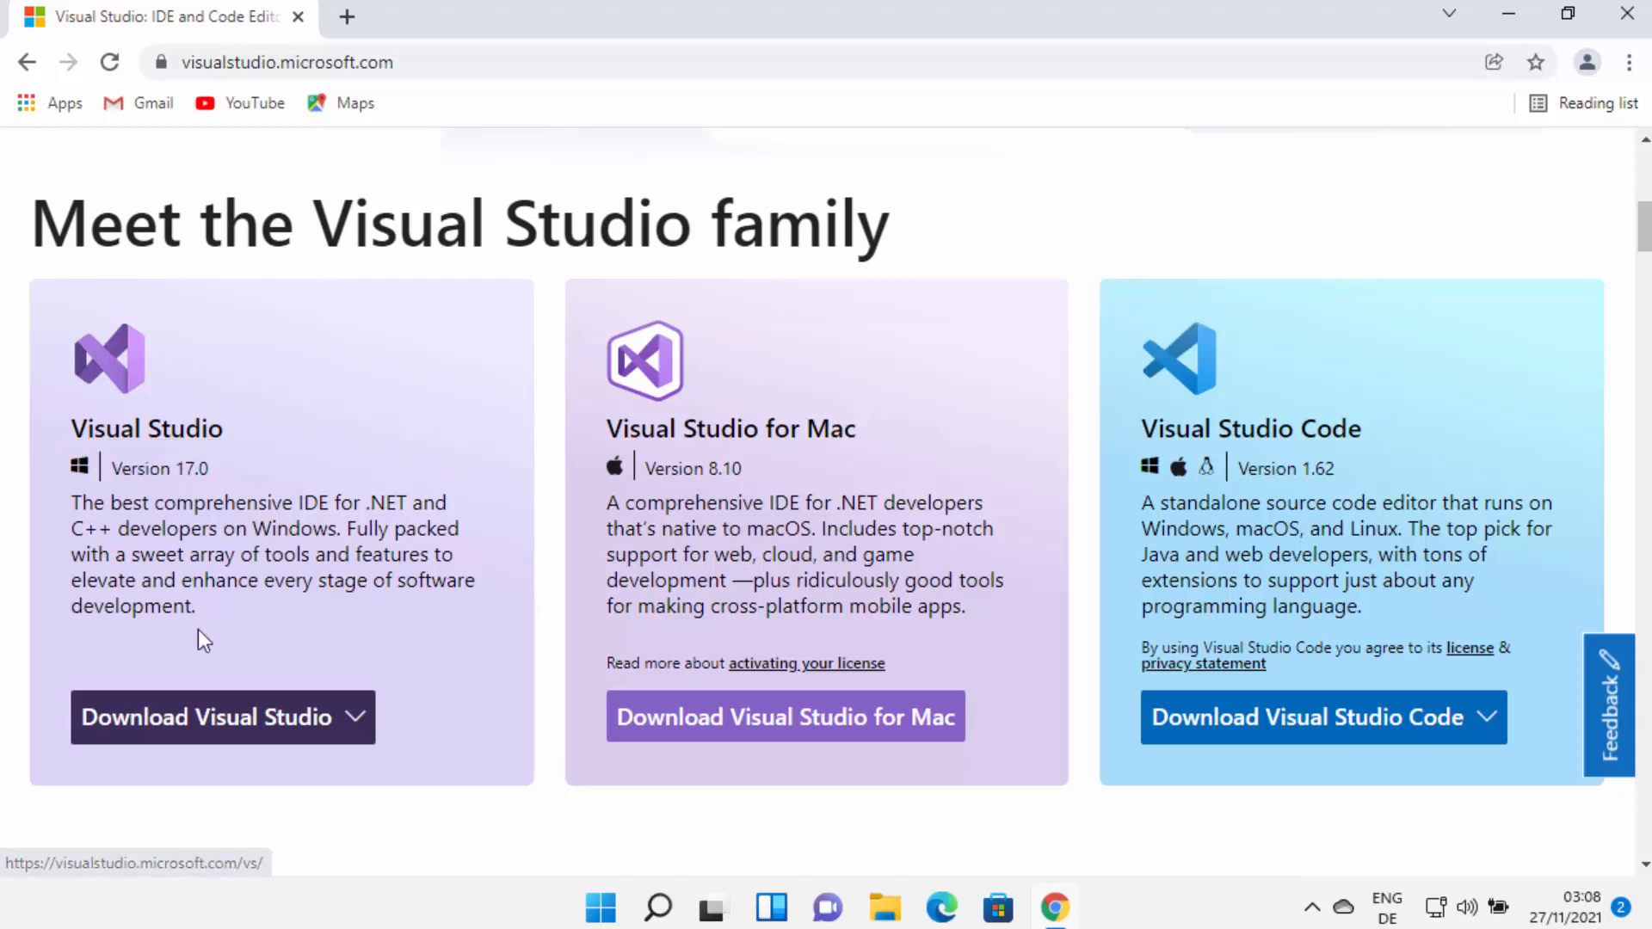
{"action": "scroll", "coordinate": [199, 633], "scroll_direction": "down", "scroll_amount": 1}
{"action": "left_click", "coordinate": [243, 604]}
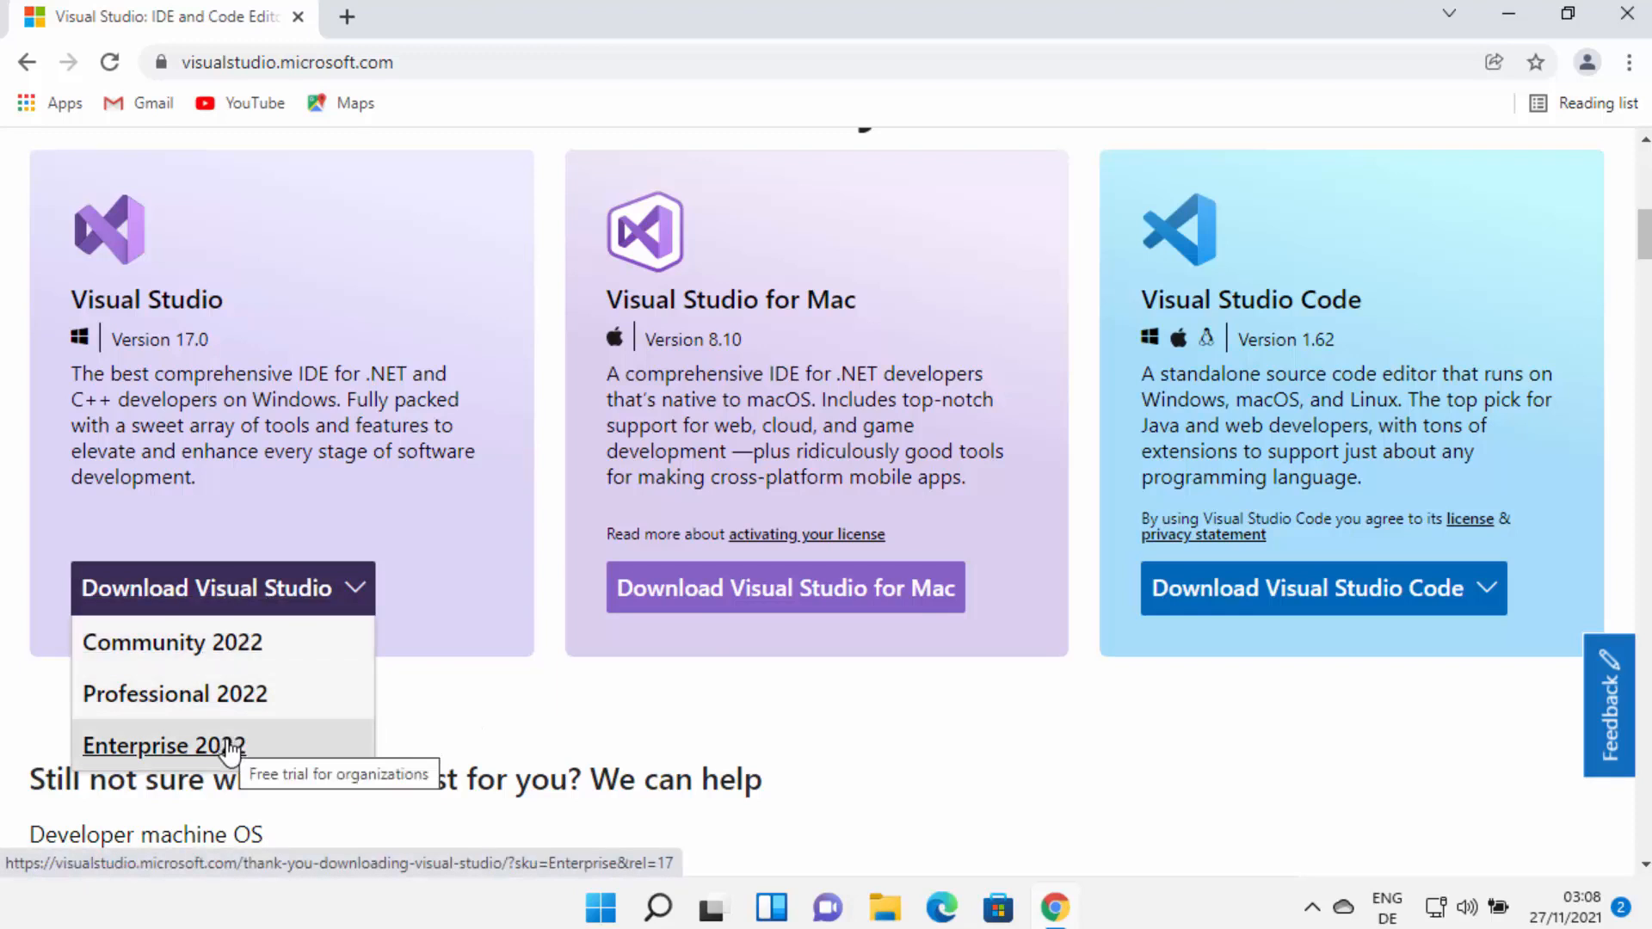
{"action": "left_click", "coordinate": [205, 647]}
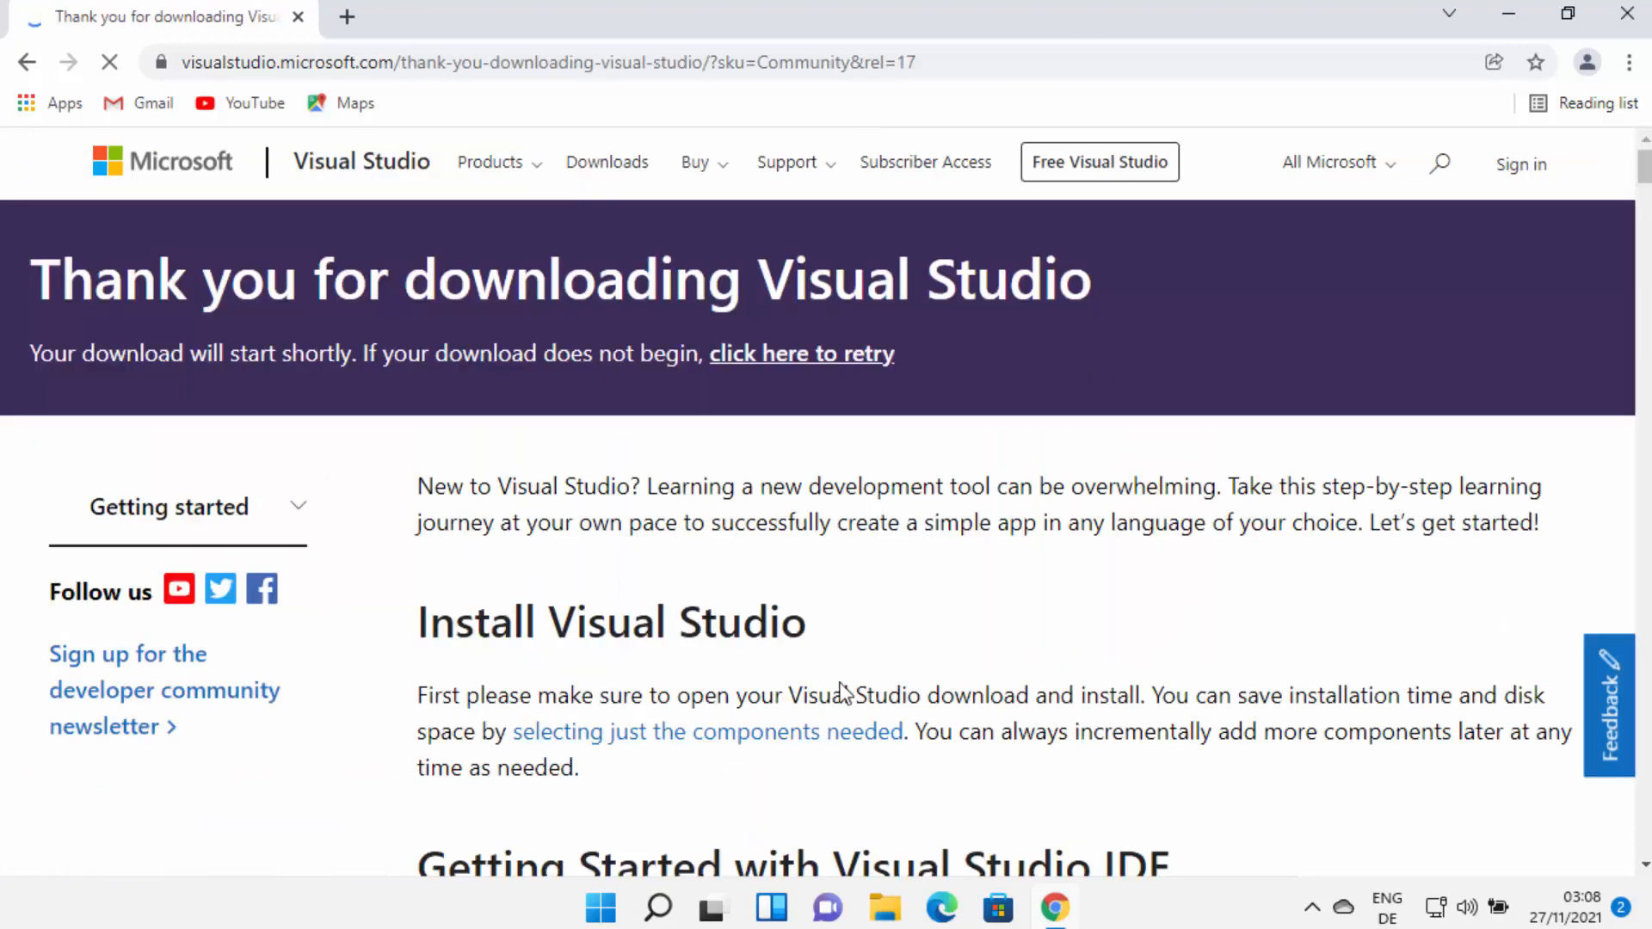
{"action": "scroll", "coordinate": [507, 471], "scroll_direction": "down", "scroll_amount": 2}
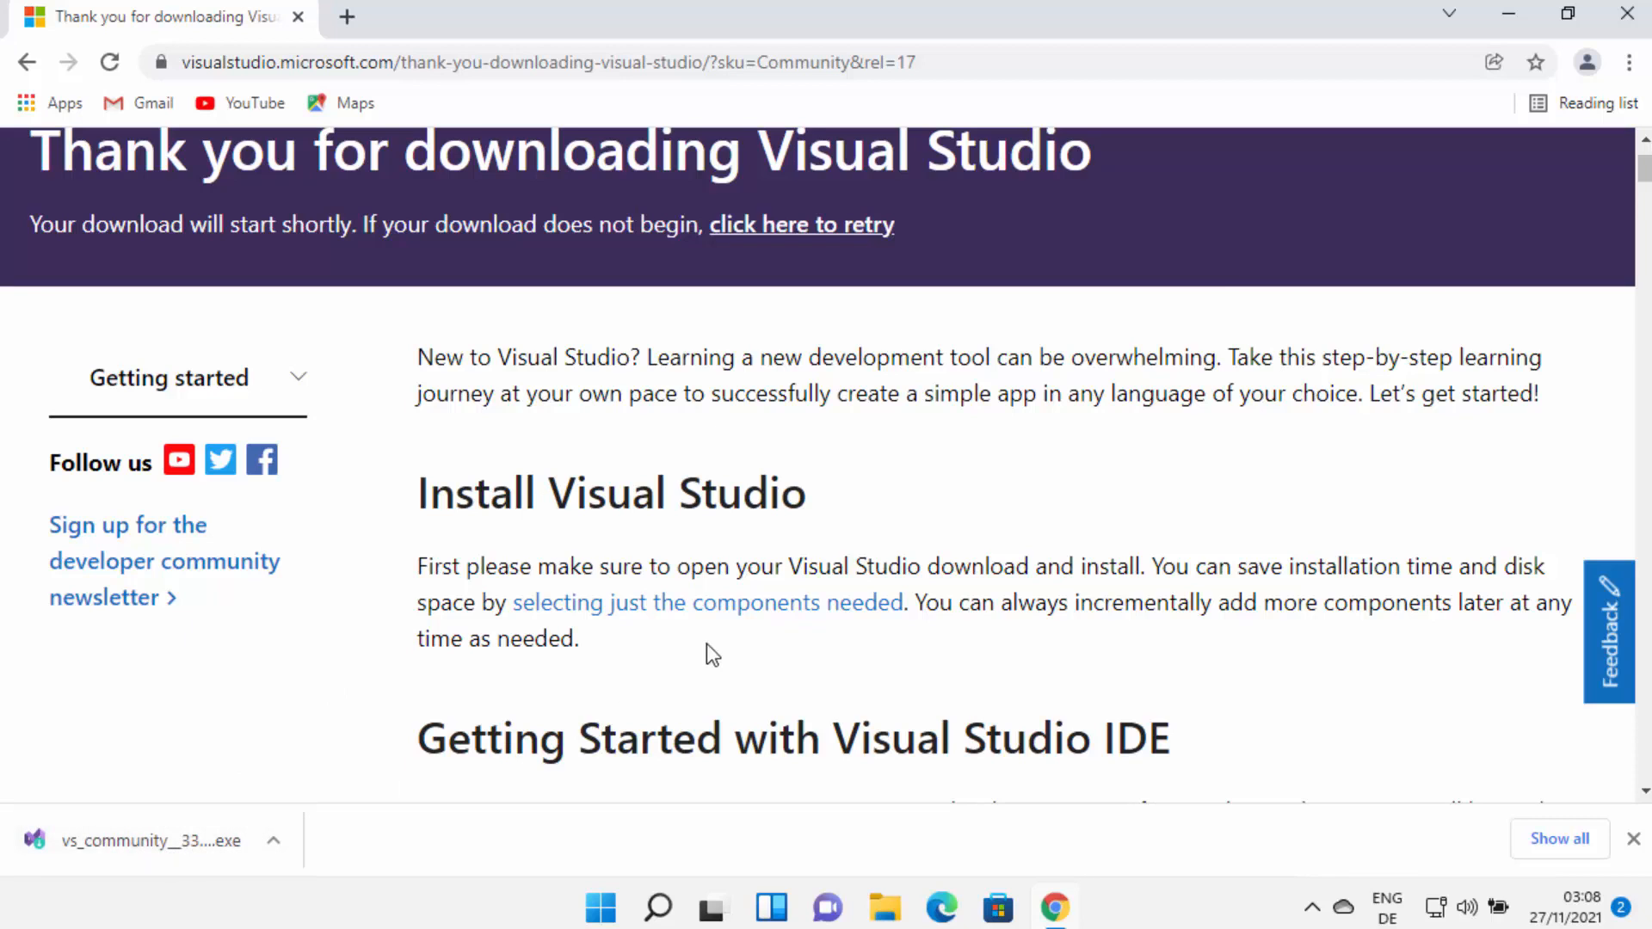
{"action": "scroll", "coordinate": [708, 654], "scroll_direction": "down", "scroll_amount": 7}
{"action": "scroll", "coordinate": [707, 654], "scroll_direction": "down", "scroll_amount": 10}
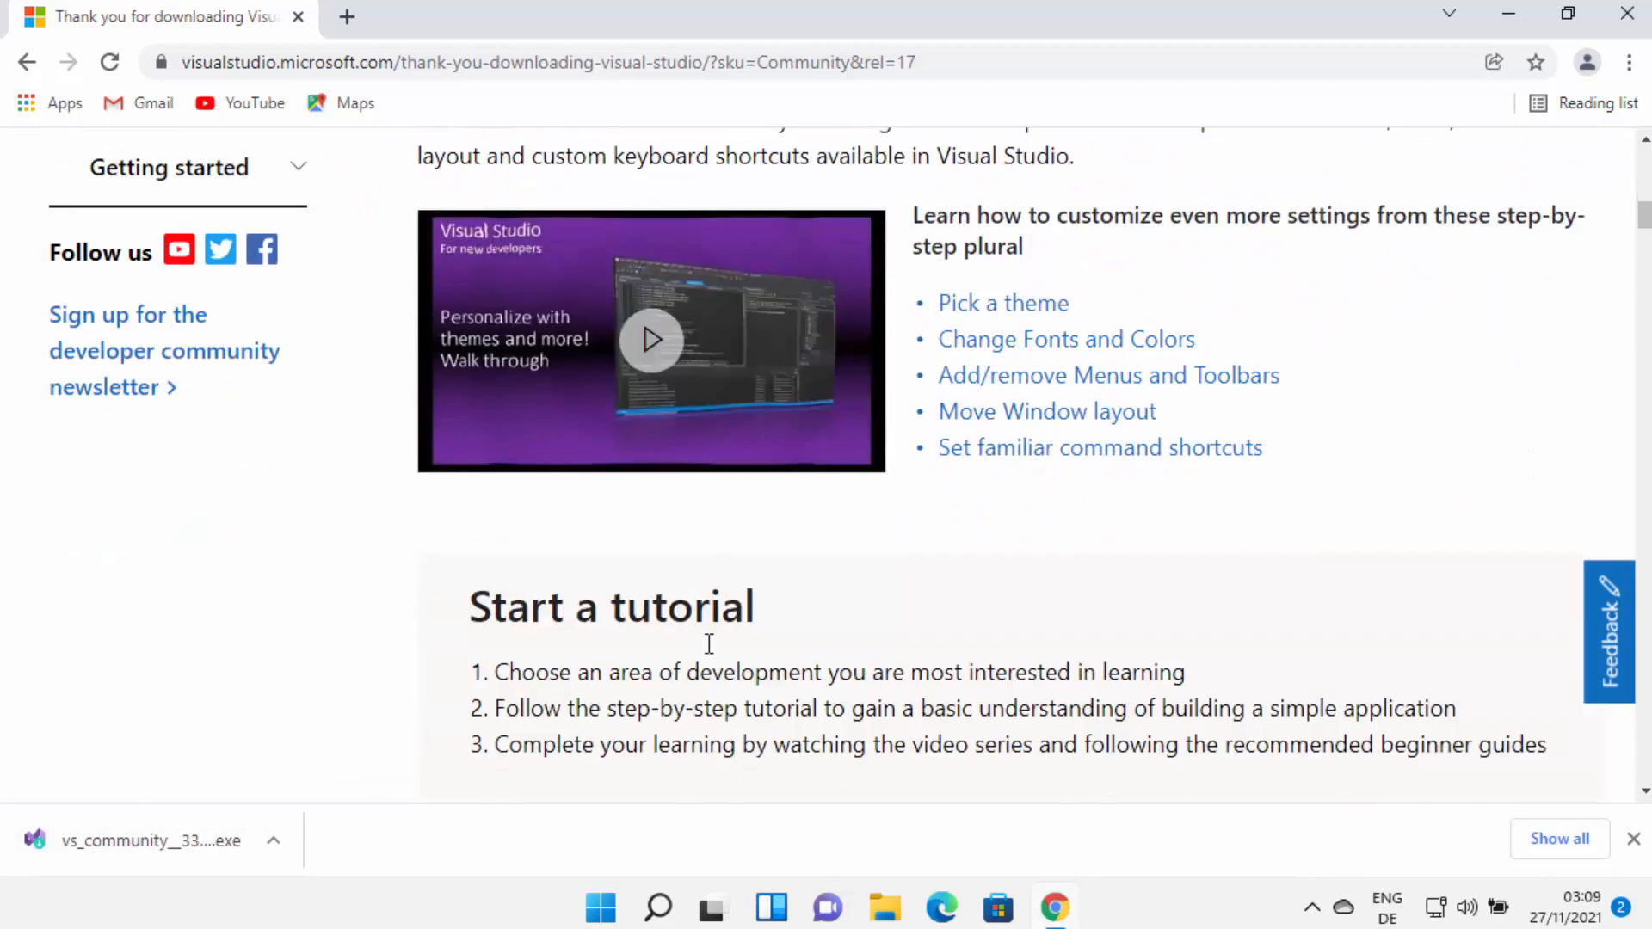
{"action": "scroll", "coordinate": [709, 643], "scroll_direction": "down", "scroll_amount": 14}
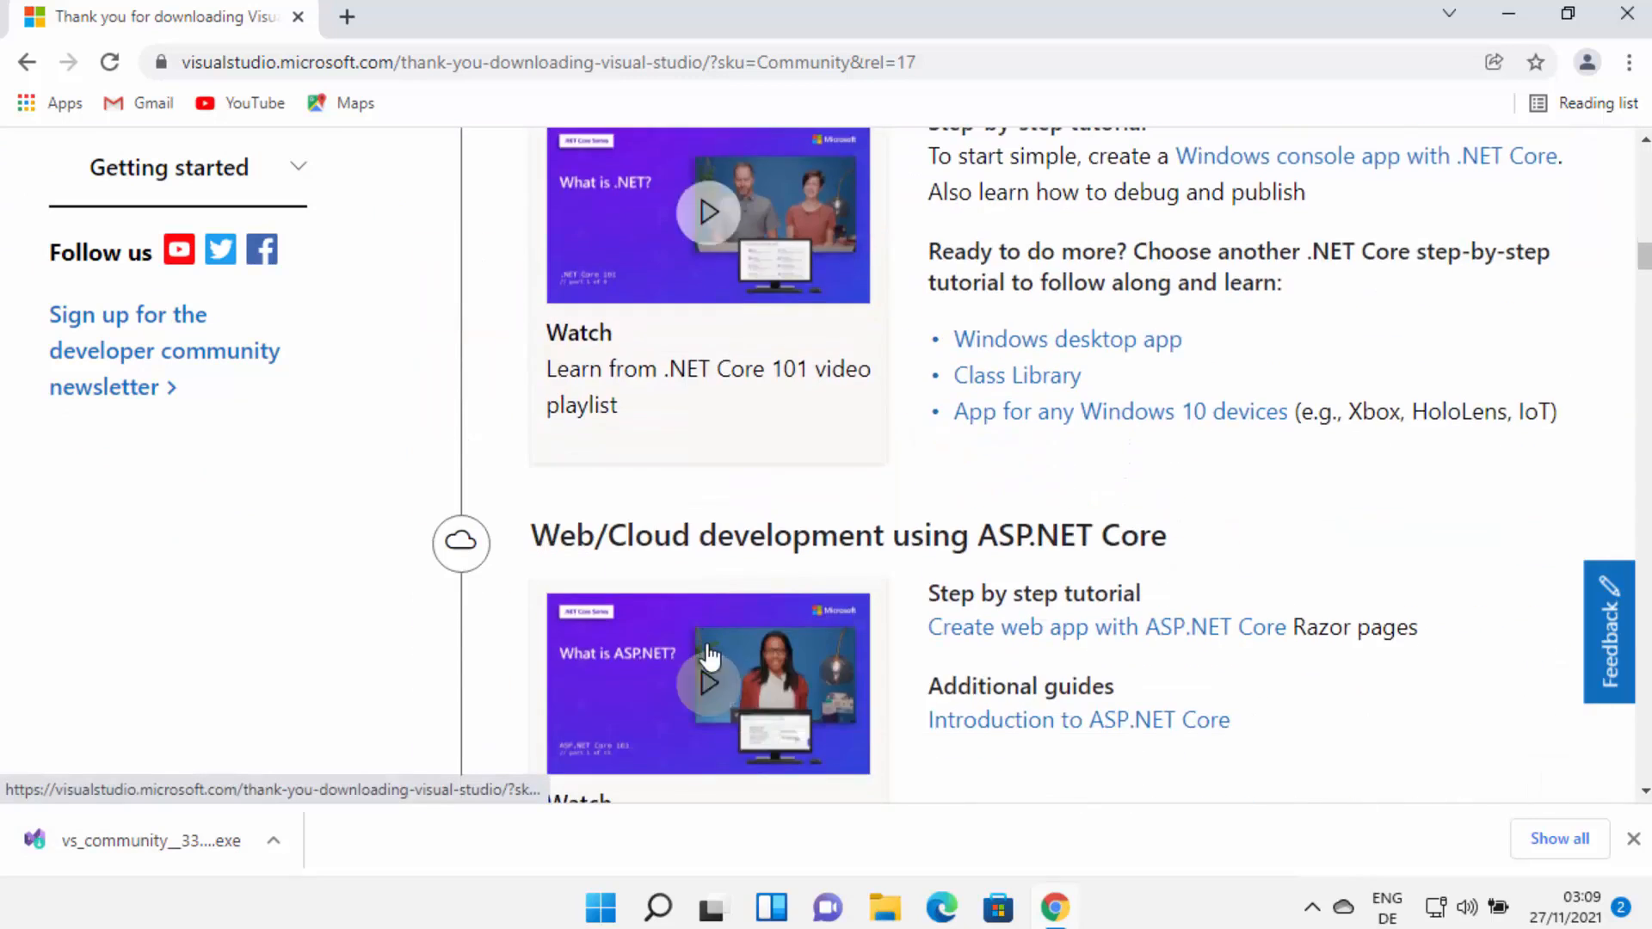
{"action": "scroll", "coordinate": [710, 658], "scroll_direction": "down", "scroll_amount": 5}
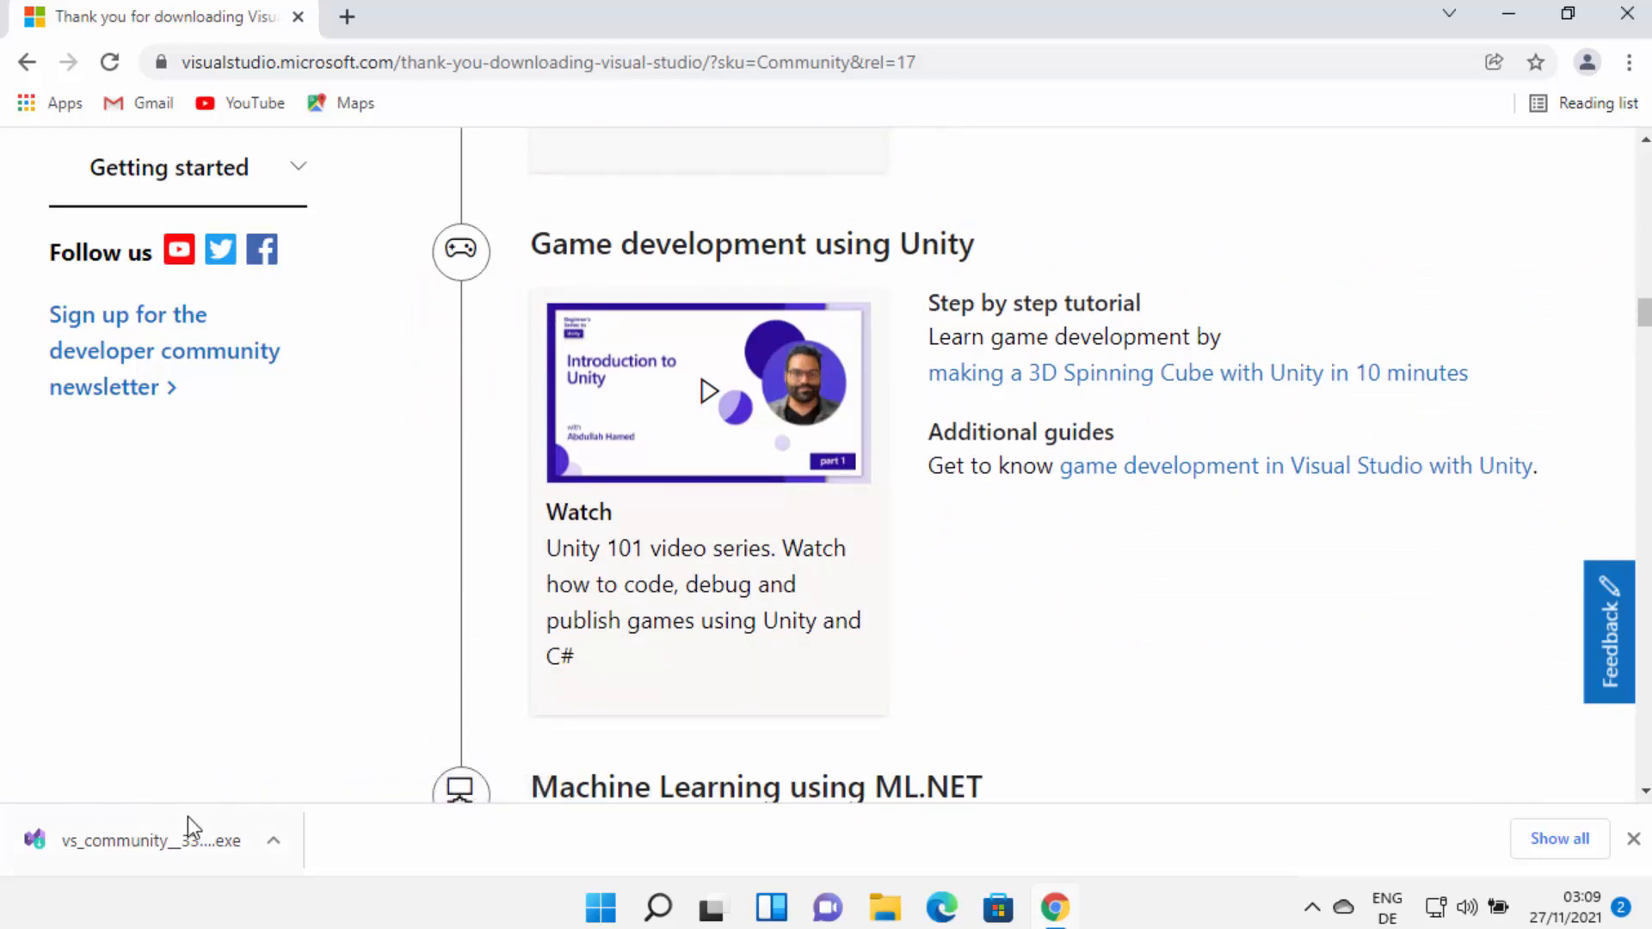
Run the downloaded vs_community installer, allow it to make changes to the device, and continue past the license and privacy notice.
{"action": "left_click", "coordinate": [182, 838]}
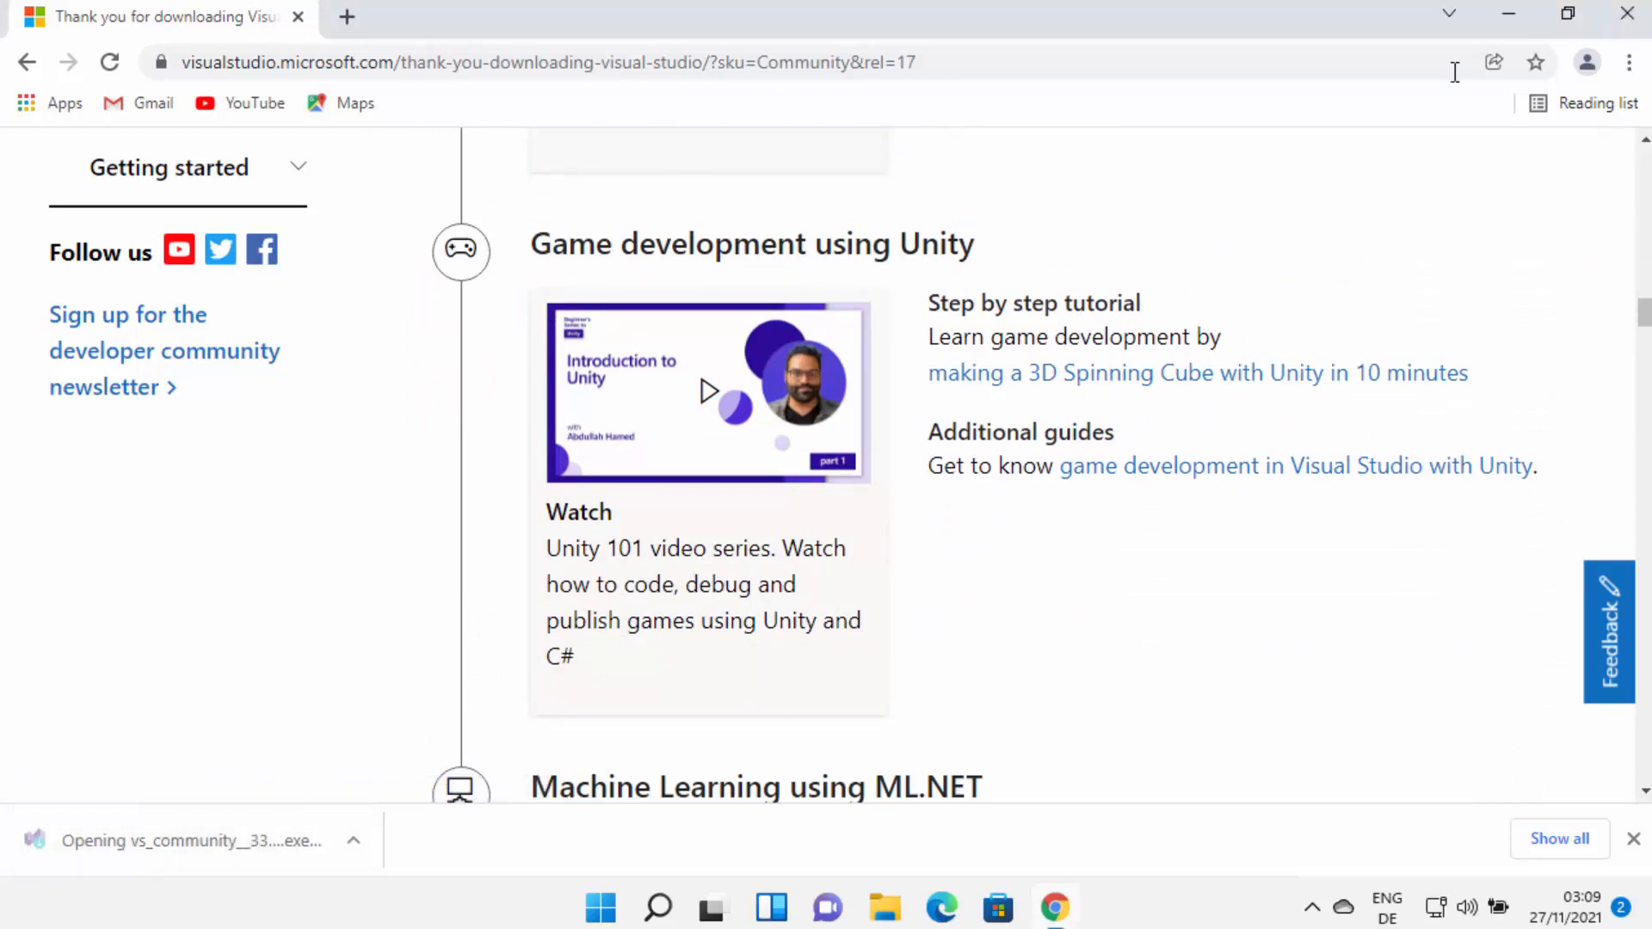
{"action": "left_click", "coordinate": [1501, 24]}
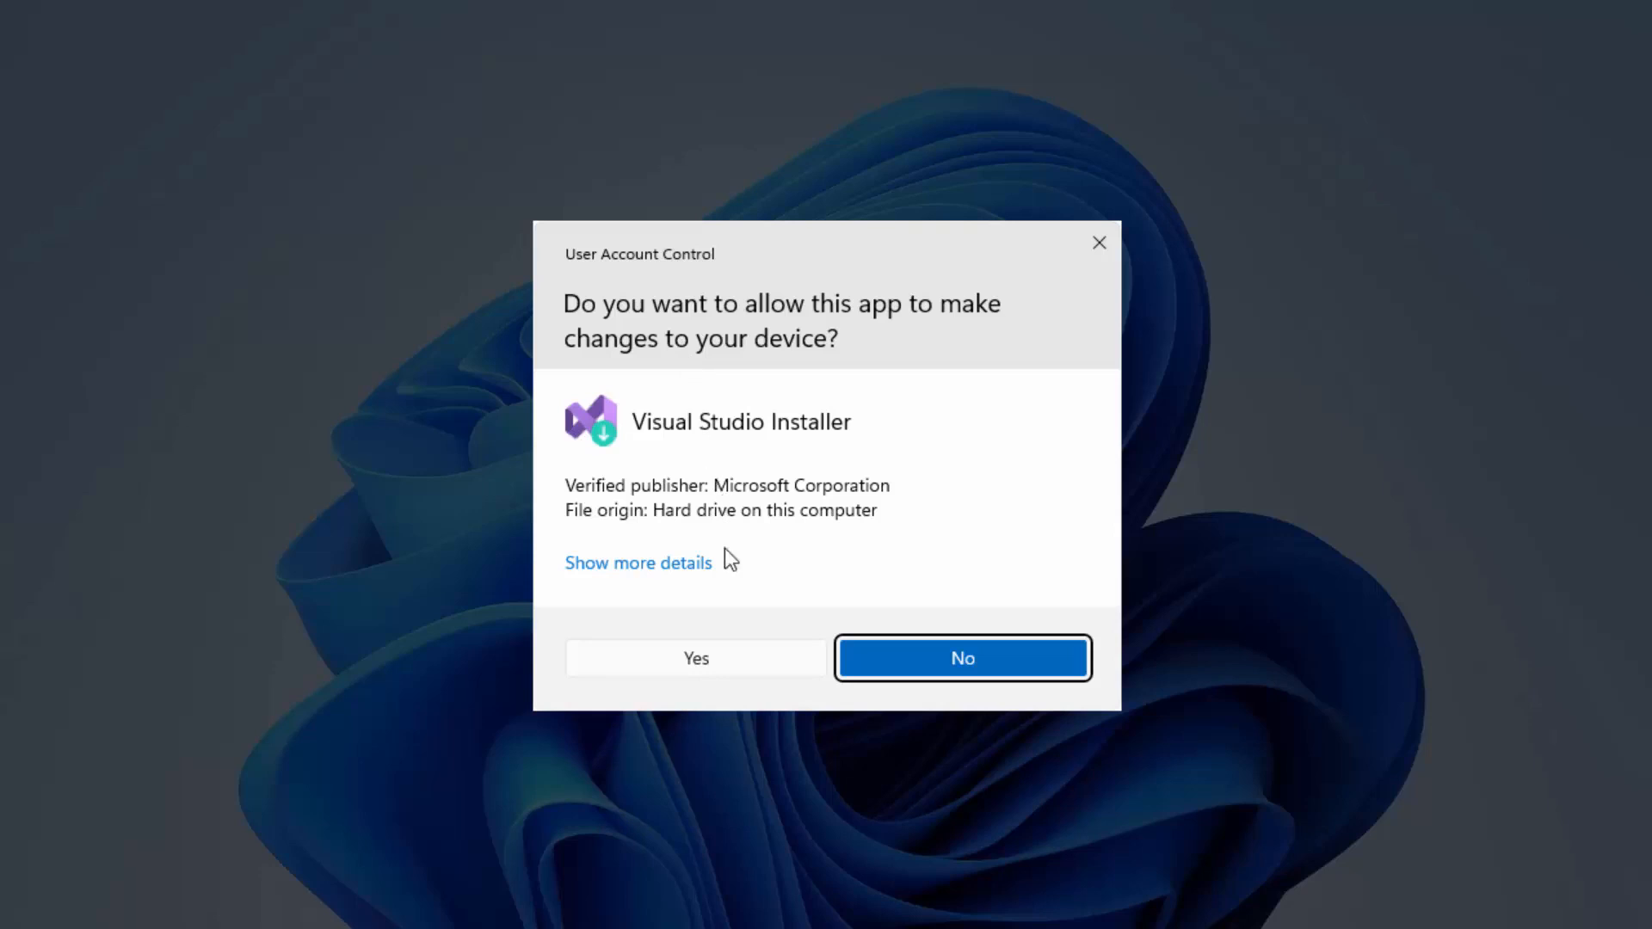
{"action": "left_click", "coordinate": [706, 659]}
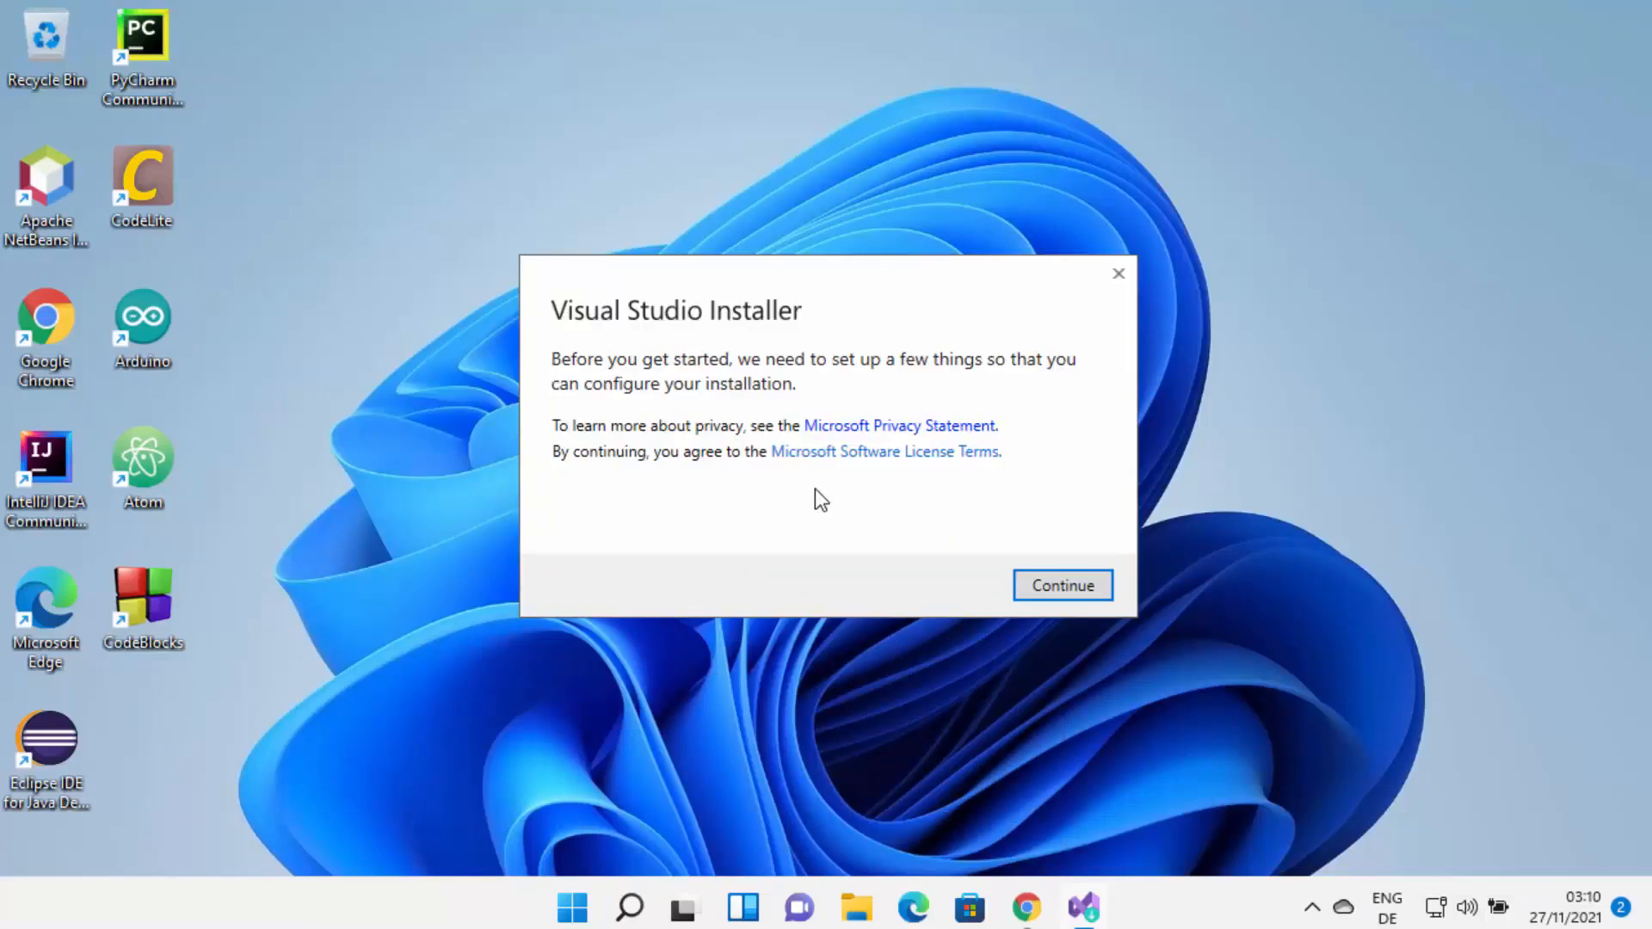
{"action": "left_click", "coordinate": [1037, 590]}
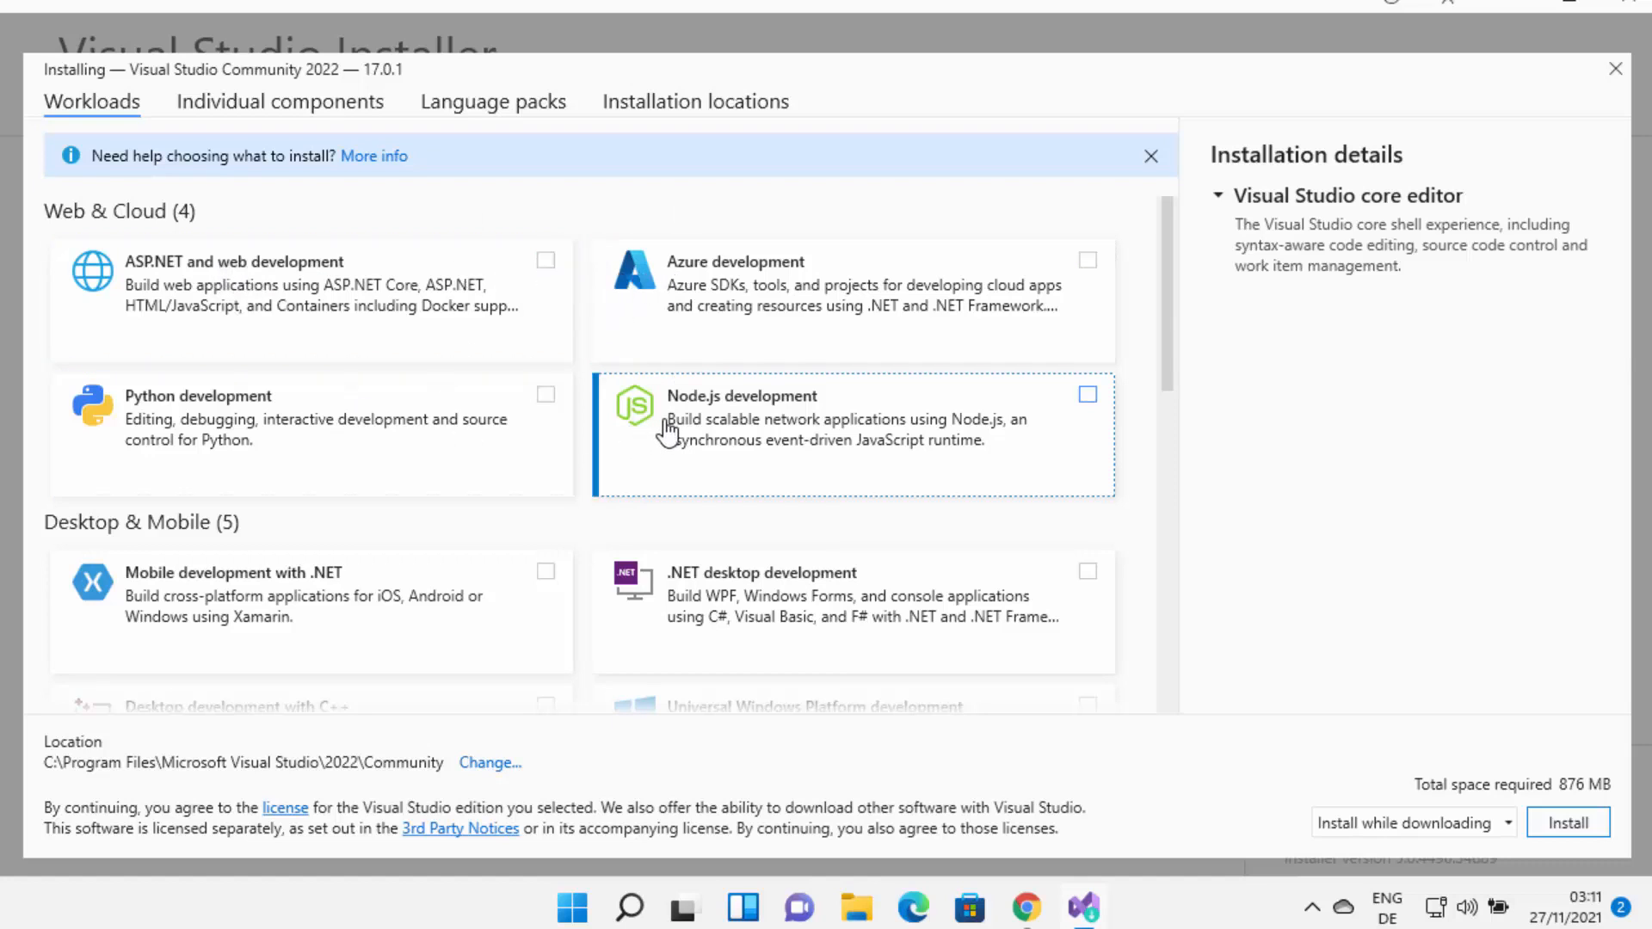
Select the .NET desktop development workload for the Visual Studio Community 2022 installation.
{"action": "scroll", "coordinate": [544, 418], "scroll_direction": "down", "scroll_amount": 1}
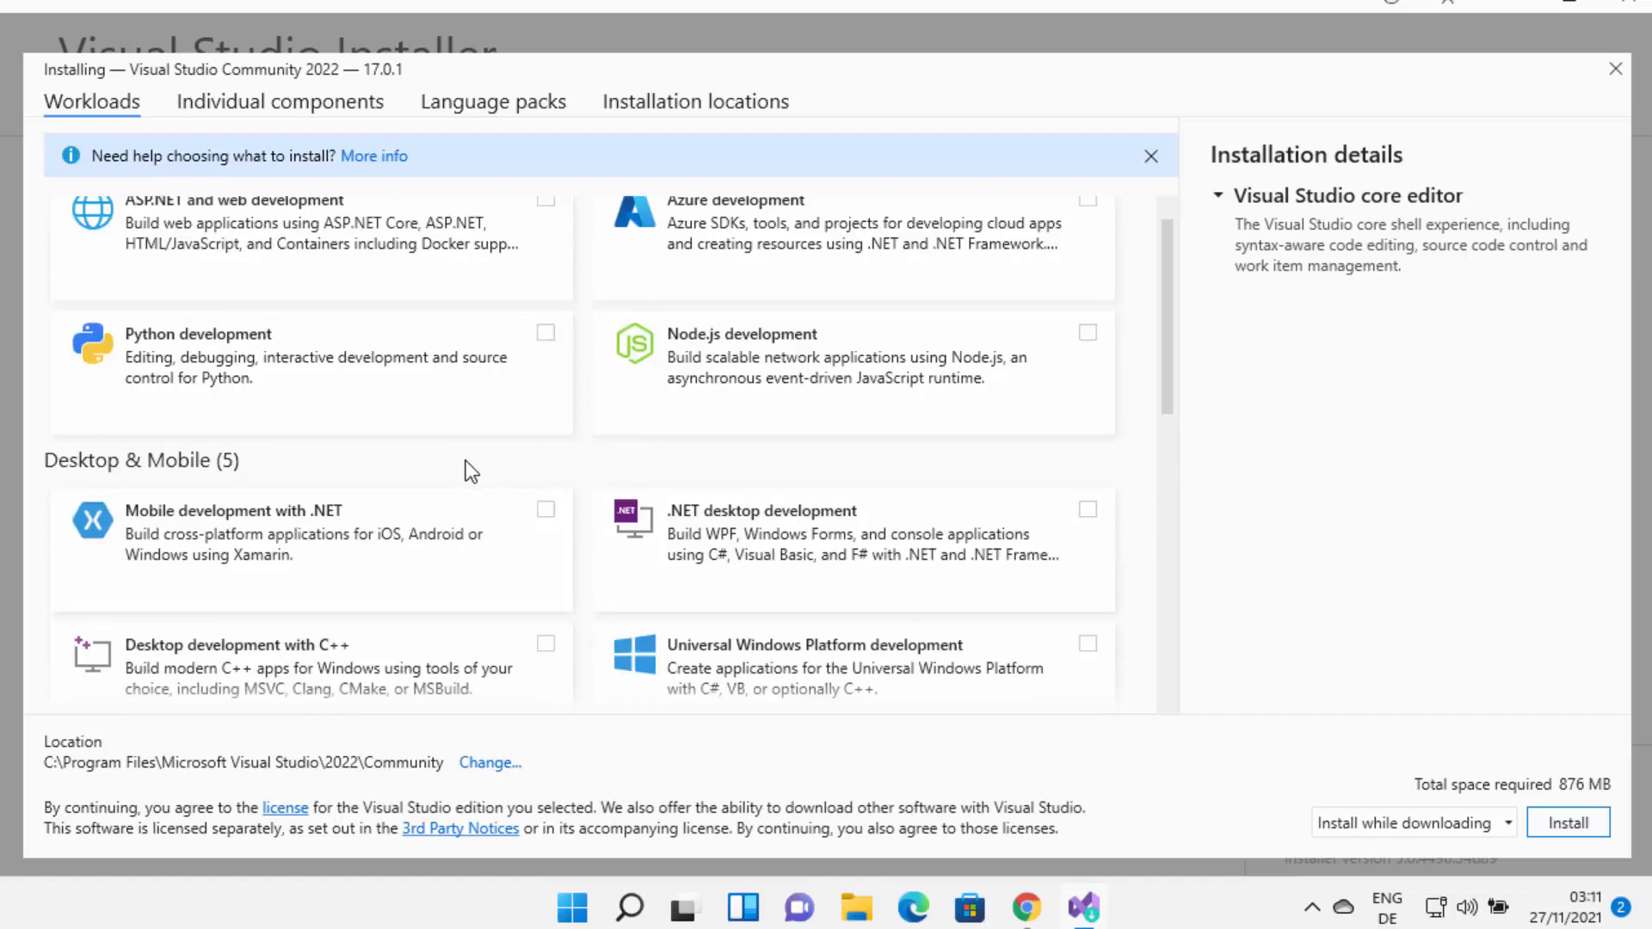
{"action": "scroll", "coordinate": [571, 505], "scroll_direction": "down", "scroll_amount": 4}
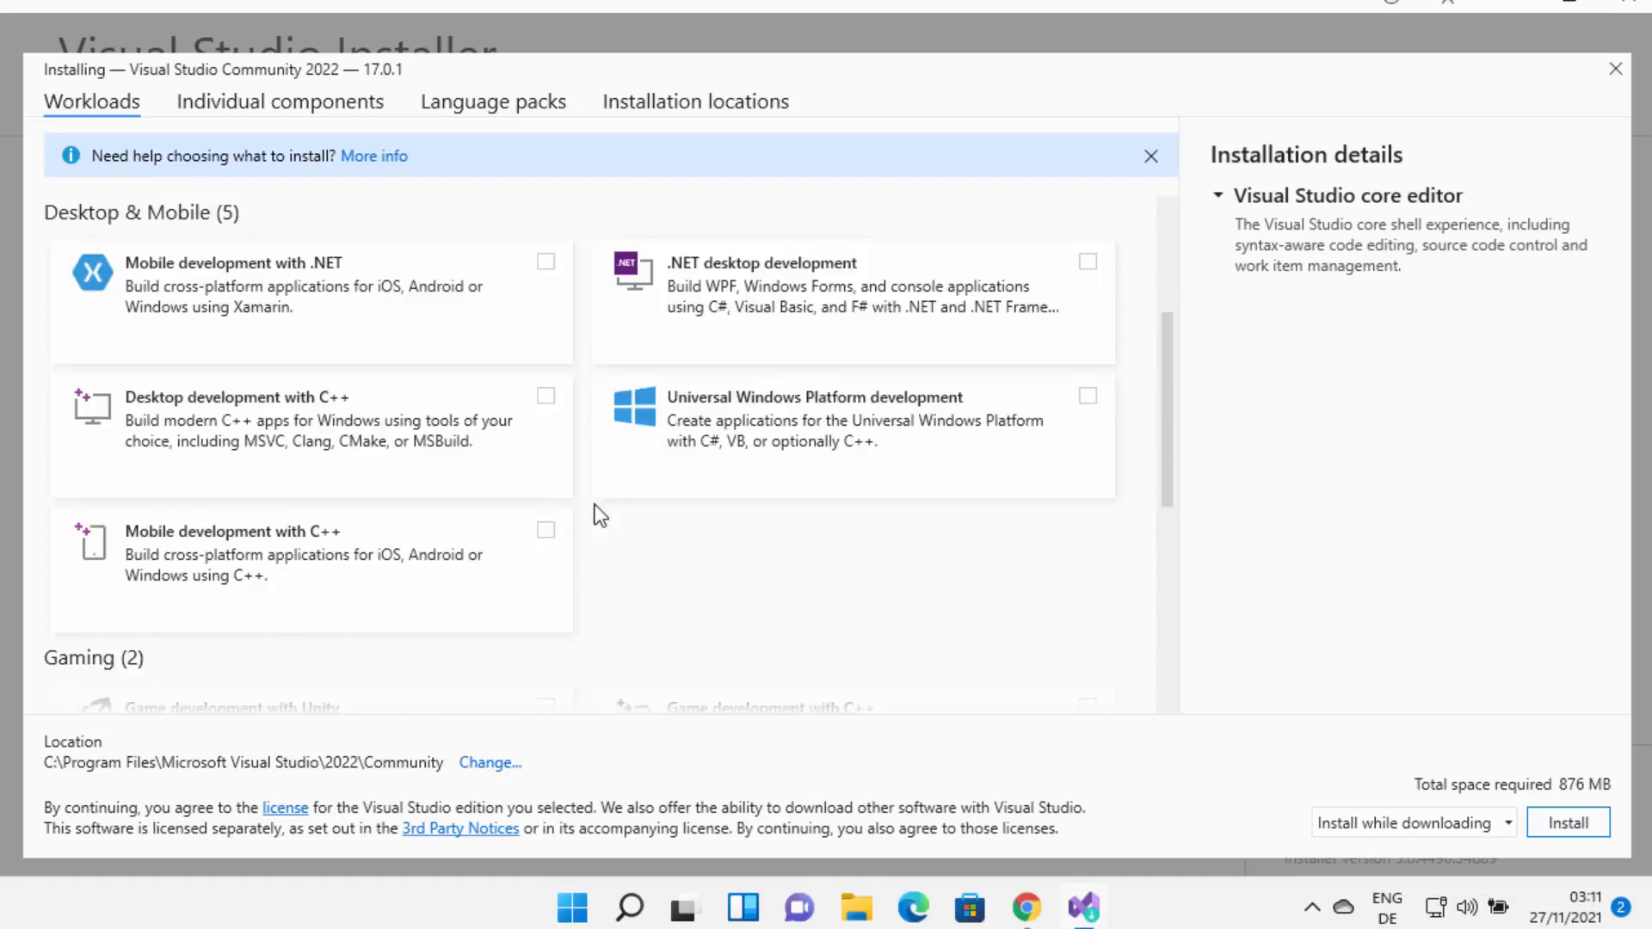
{"action": "scroll", "coordinate": [602, 520], "scroll_direction": "down", "scroll_amount": 1}
{"action": "scroll", "coordinate": [606, 516], "scroll_direction": "down", "scroll_amount": 3}
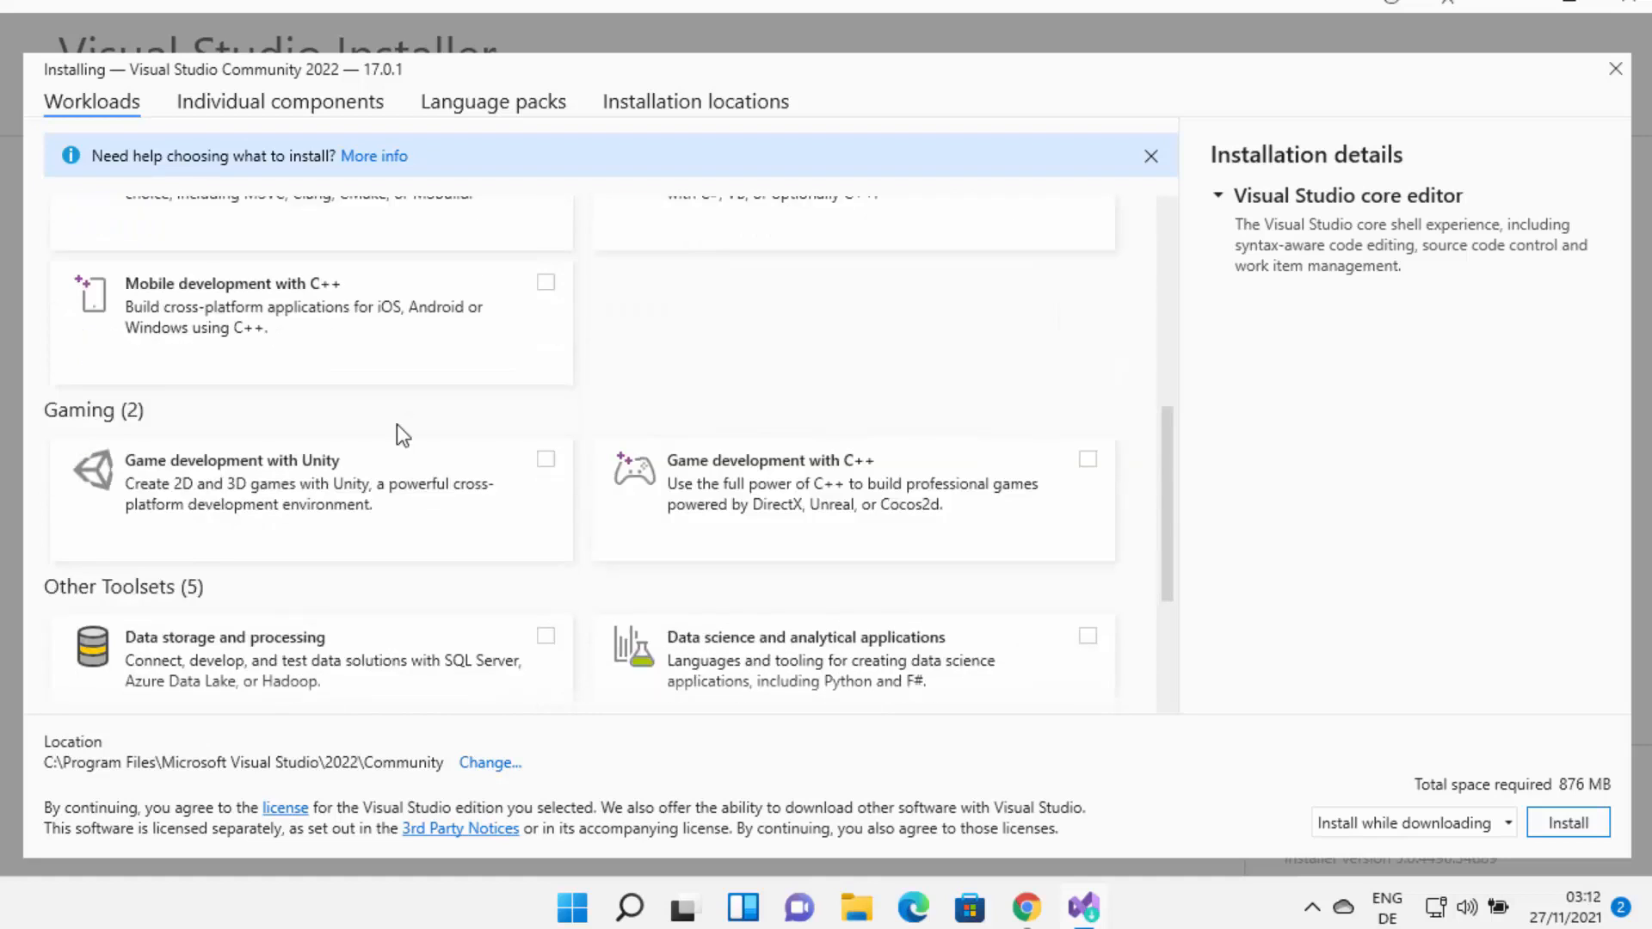
{"action": "scroll", "coordinate": [396, 425], "scroll_direction": "down", "scroll_amount": 1}
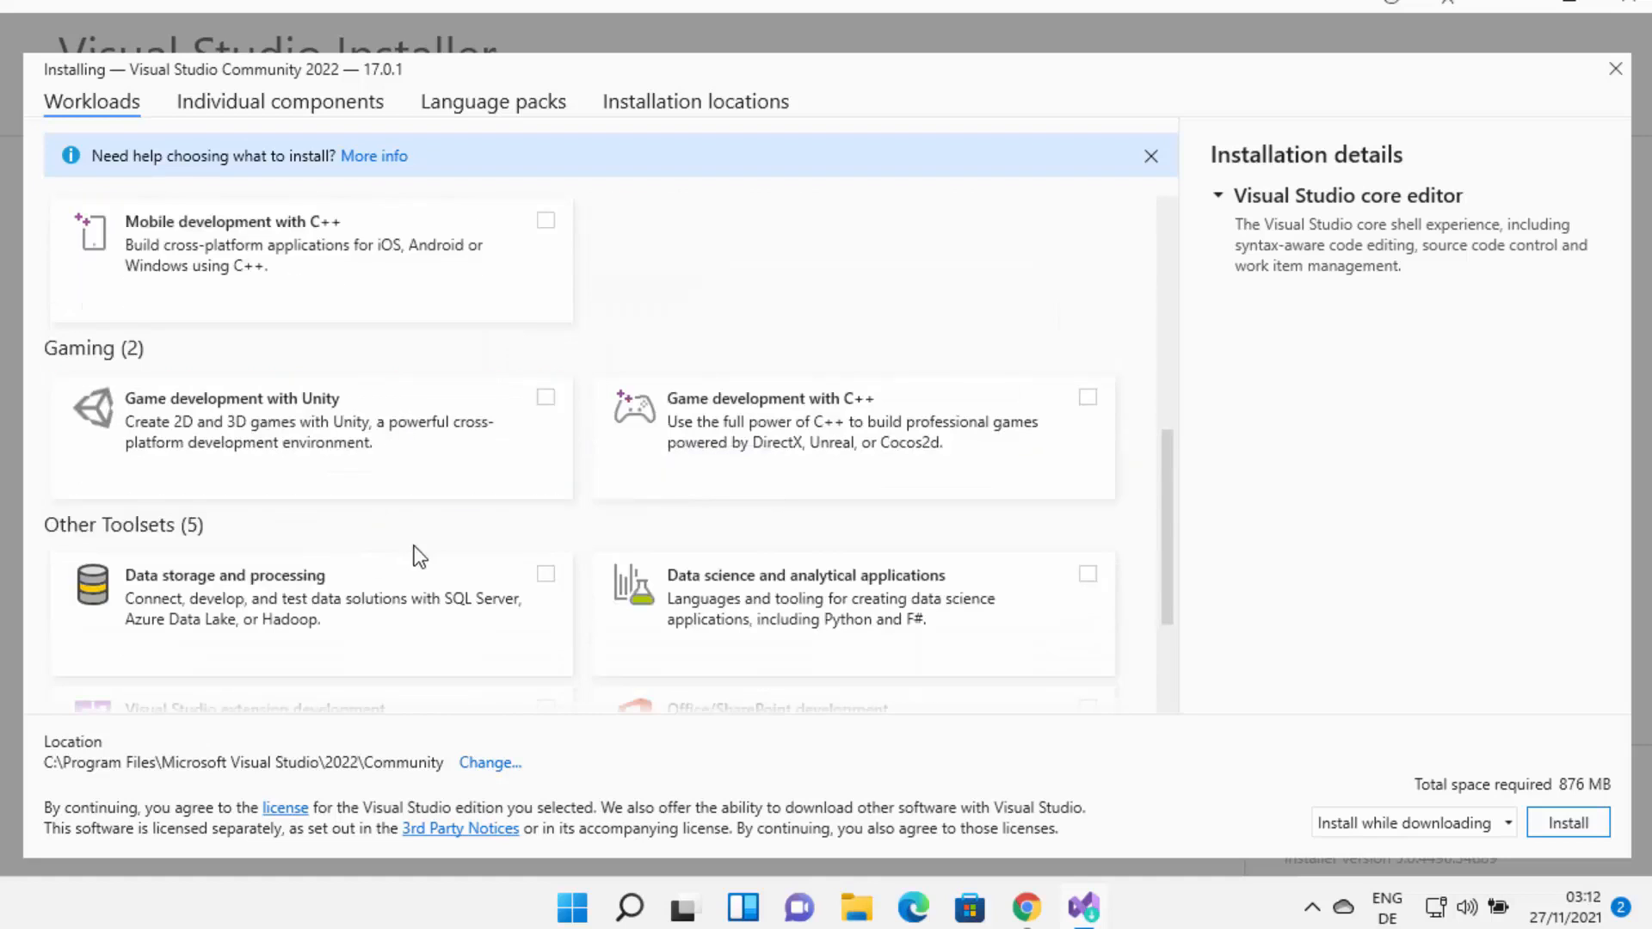
{"action": "scroll", "coordinate": [465, 555], "scroll_direction": "down", "scroll_amount": 3}
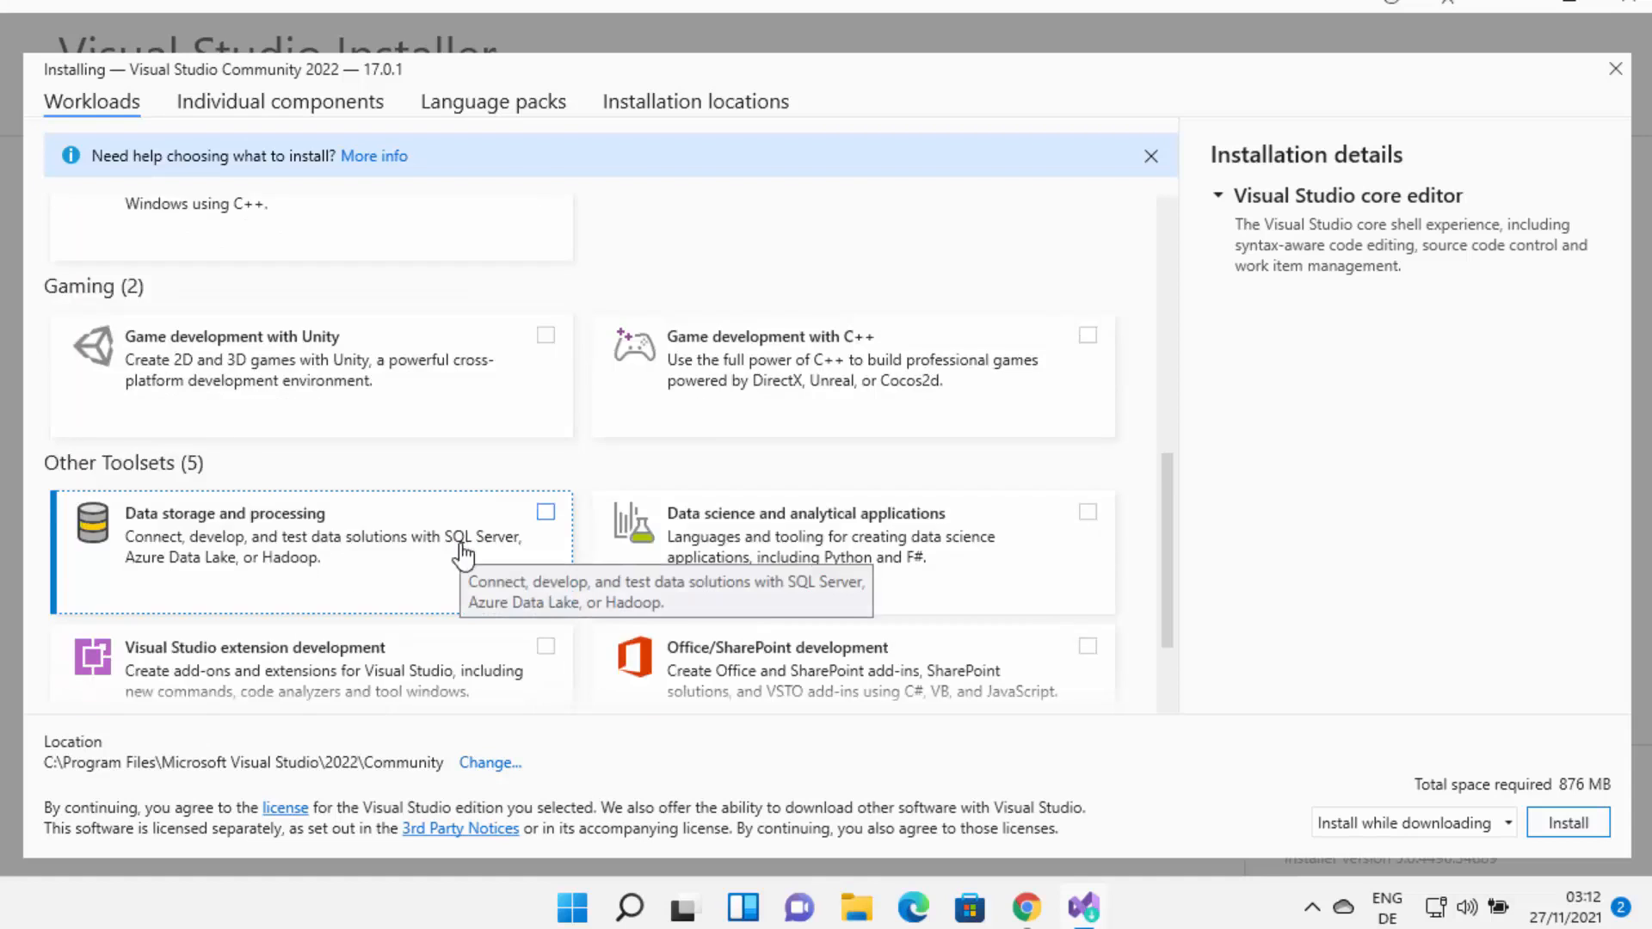
{"action": "scroll", "coordinate": [587, 607], "scroll_direction": "down", "scroll_amount": 1}
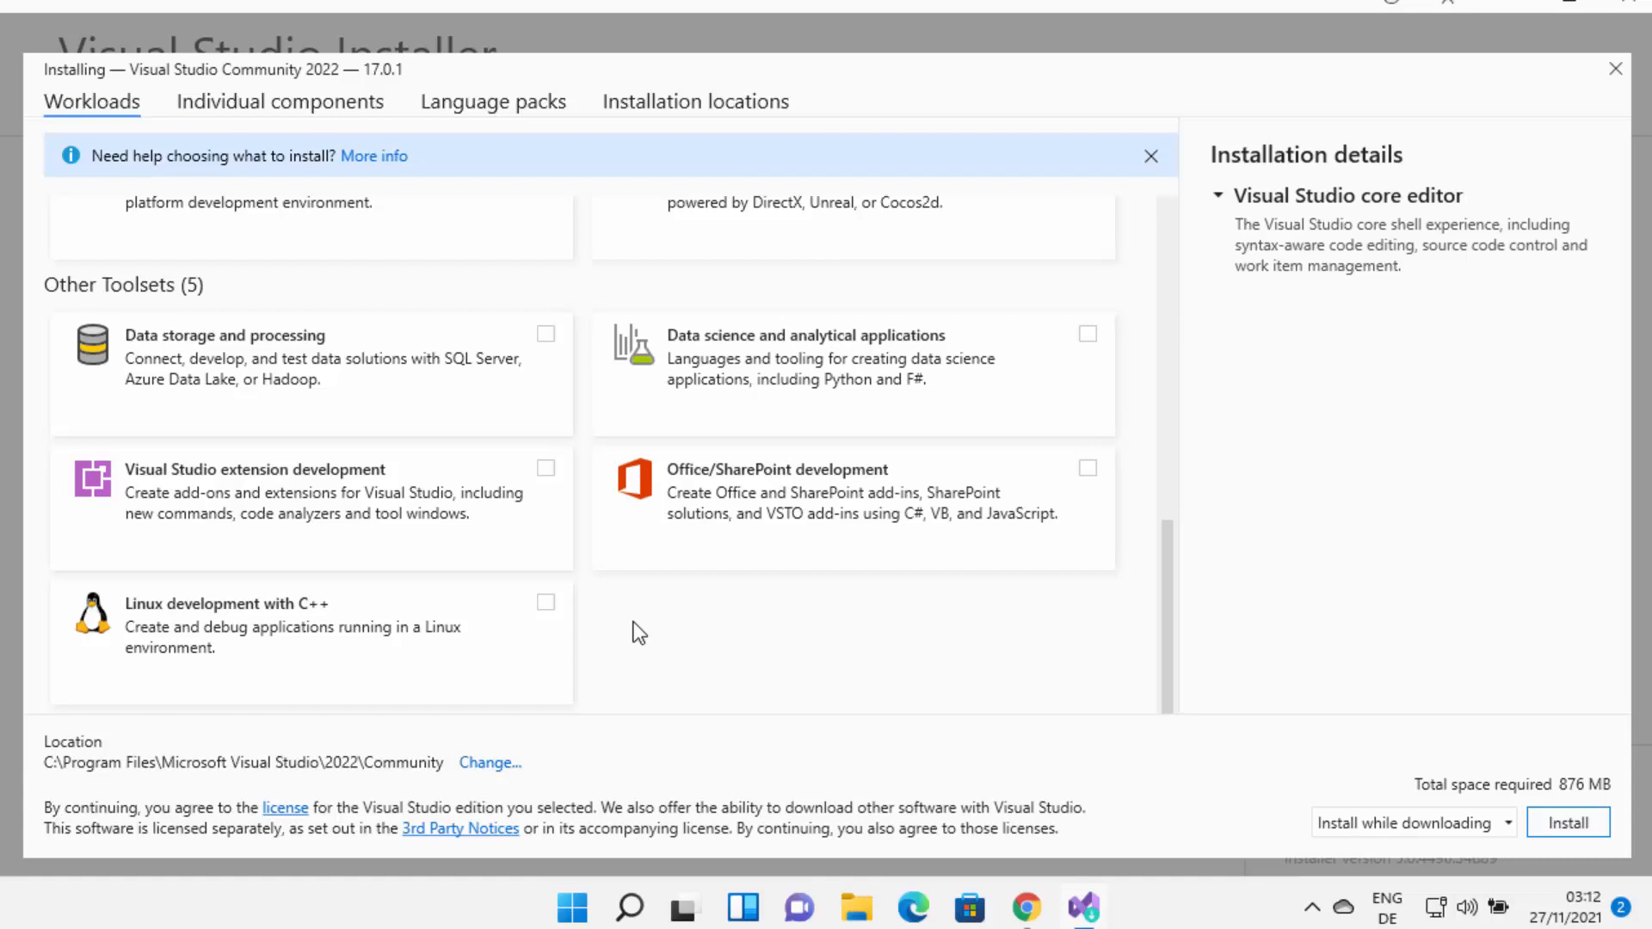
{"action": "scroll", "coordinate": [638, 632], "scroll_direction": "up", "scroll_amount": 9}
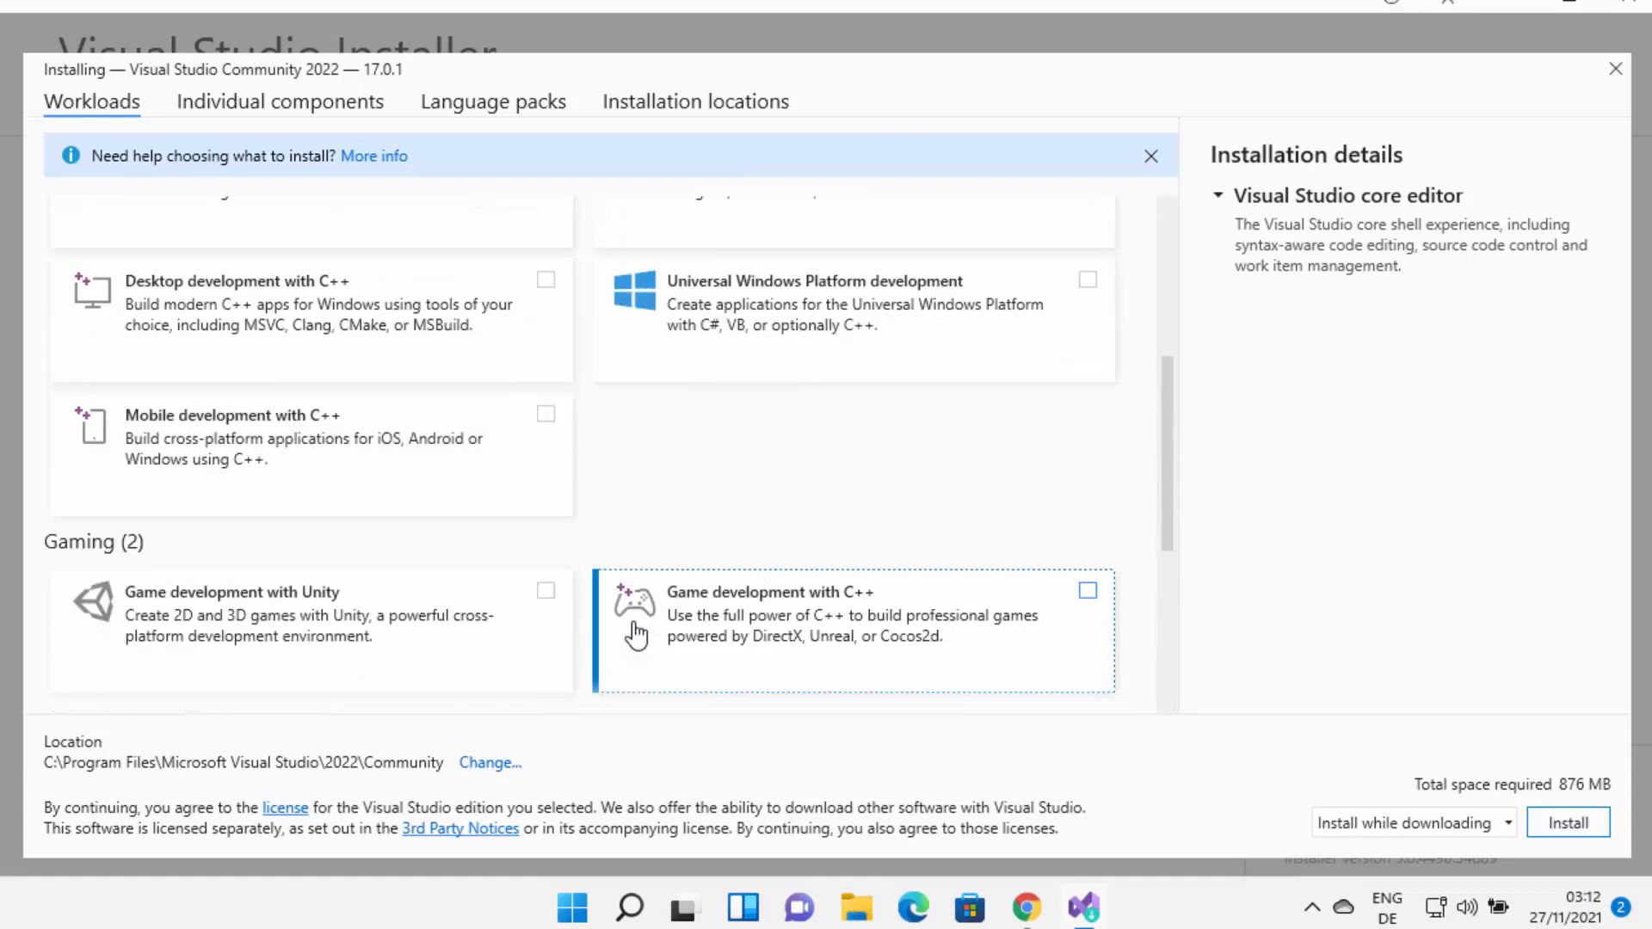
{"action": "scroll", "coordinate": [638, 632], "scroll_direction": "up", "scroll_amount": 2}
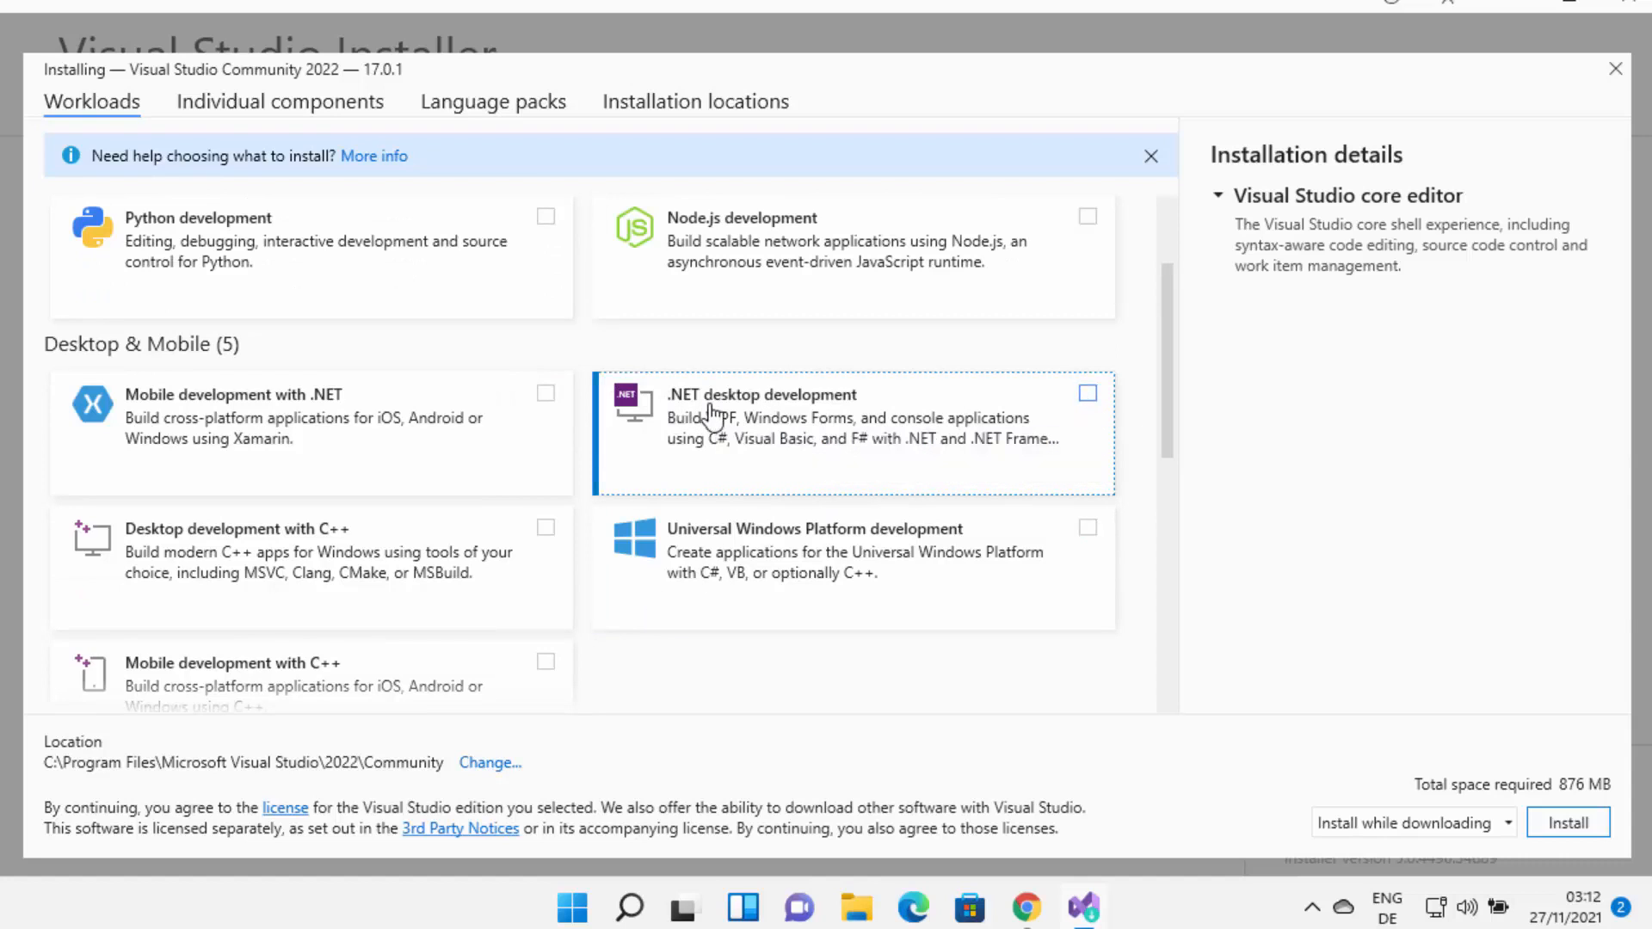
{"action": "left_click", "coordinate": [1089, 396]}
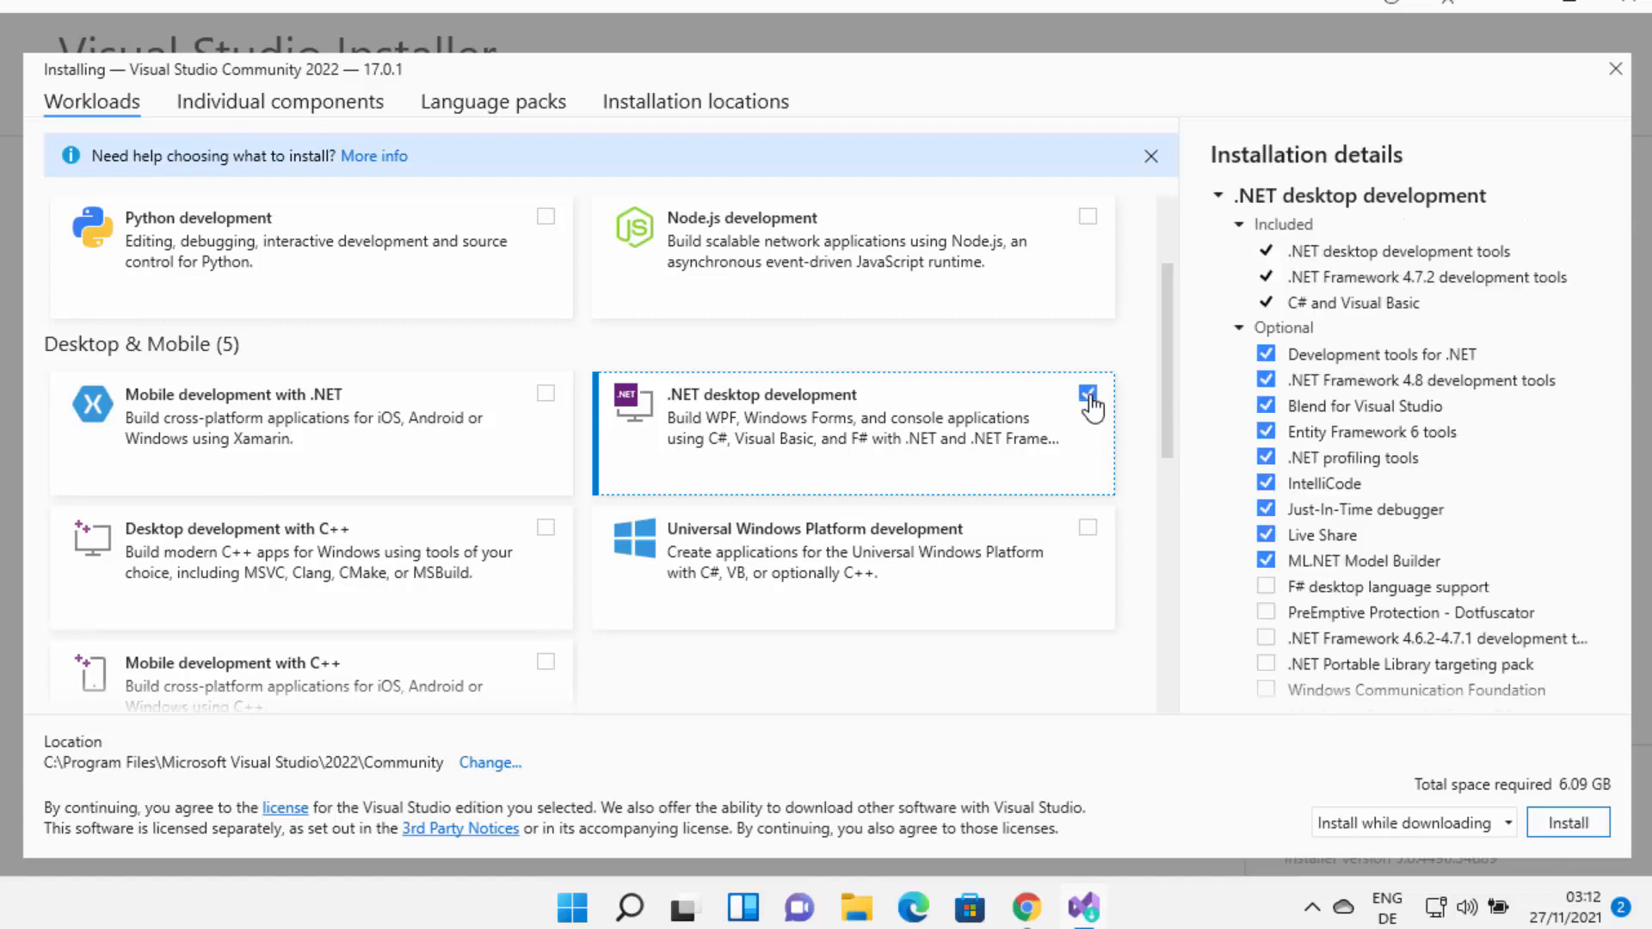
{"action": "scroll", "coordinate": [539, 401], "scroll_direction": "up", "scroll_amount": 3}
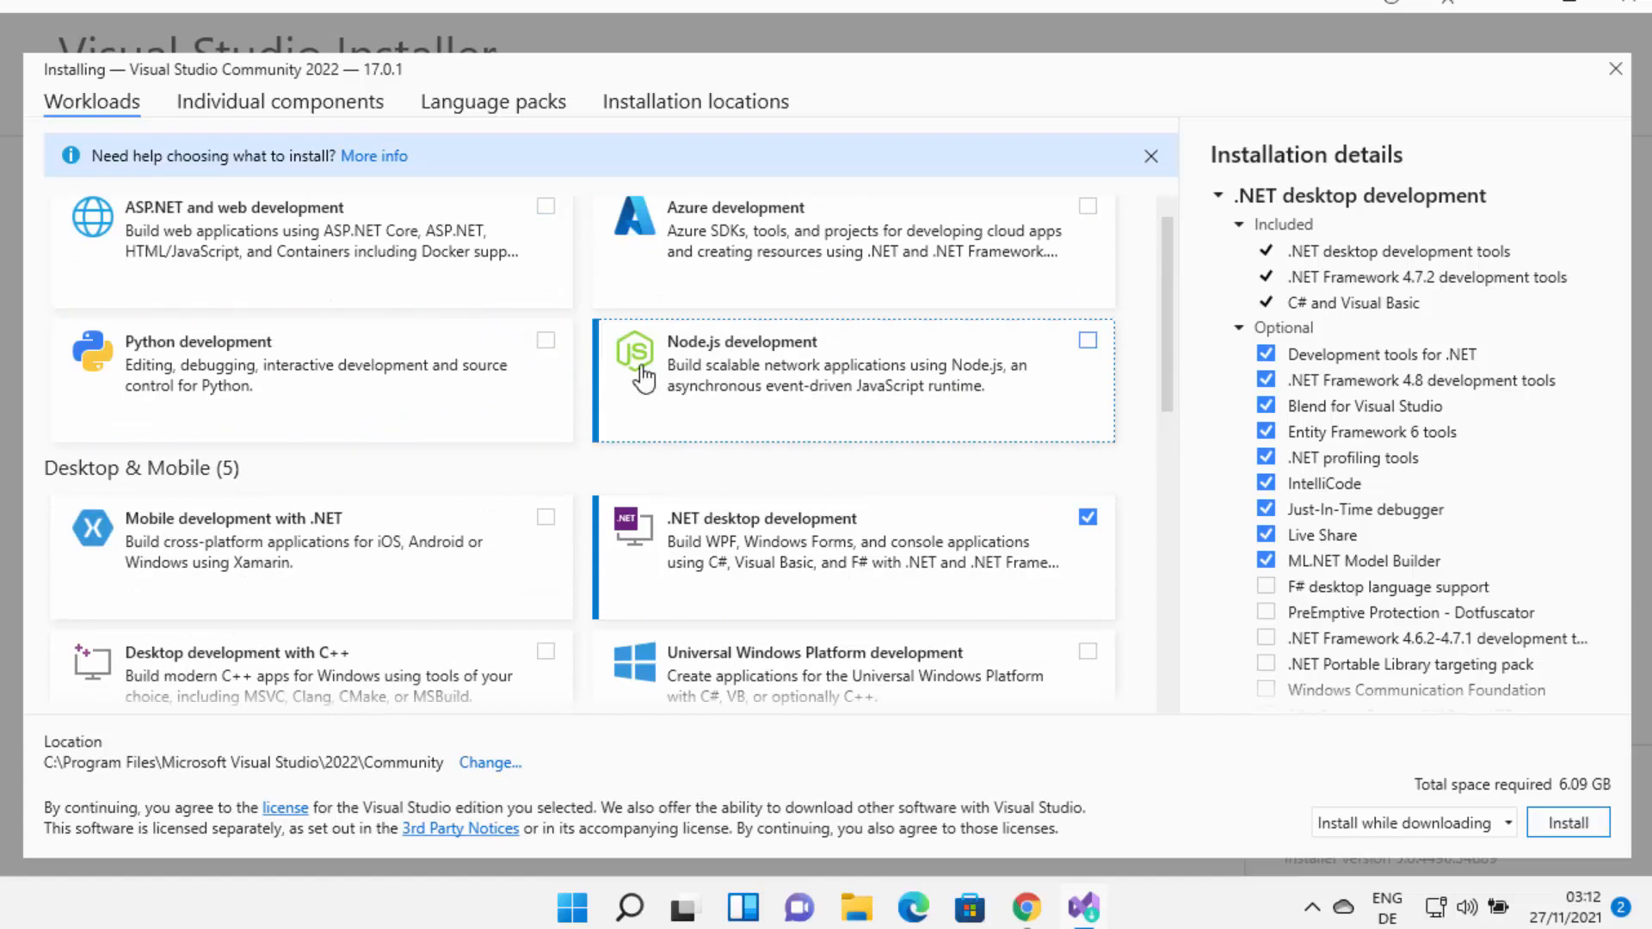
{"action": "left_click", "coordinate": [546, 345]}
{"action": "left_click", "coordinate": [1087, 344]}
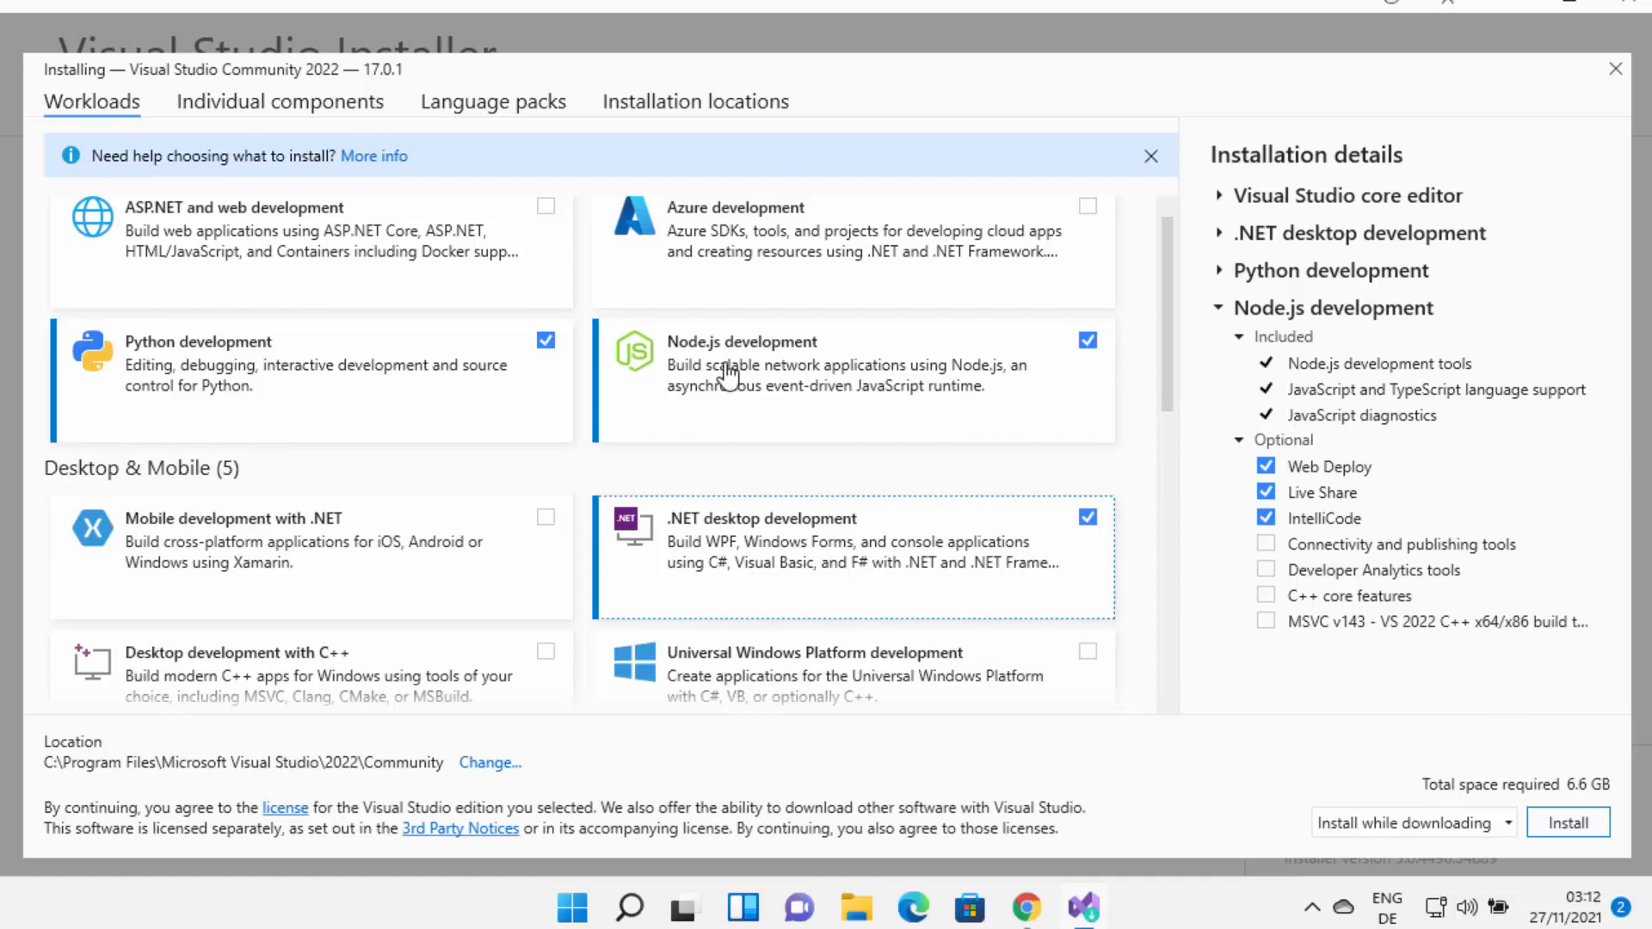
{"action": "left_click", "coordinate": [548, 343]}
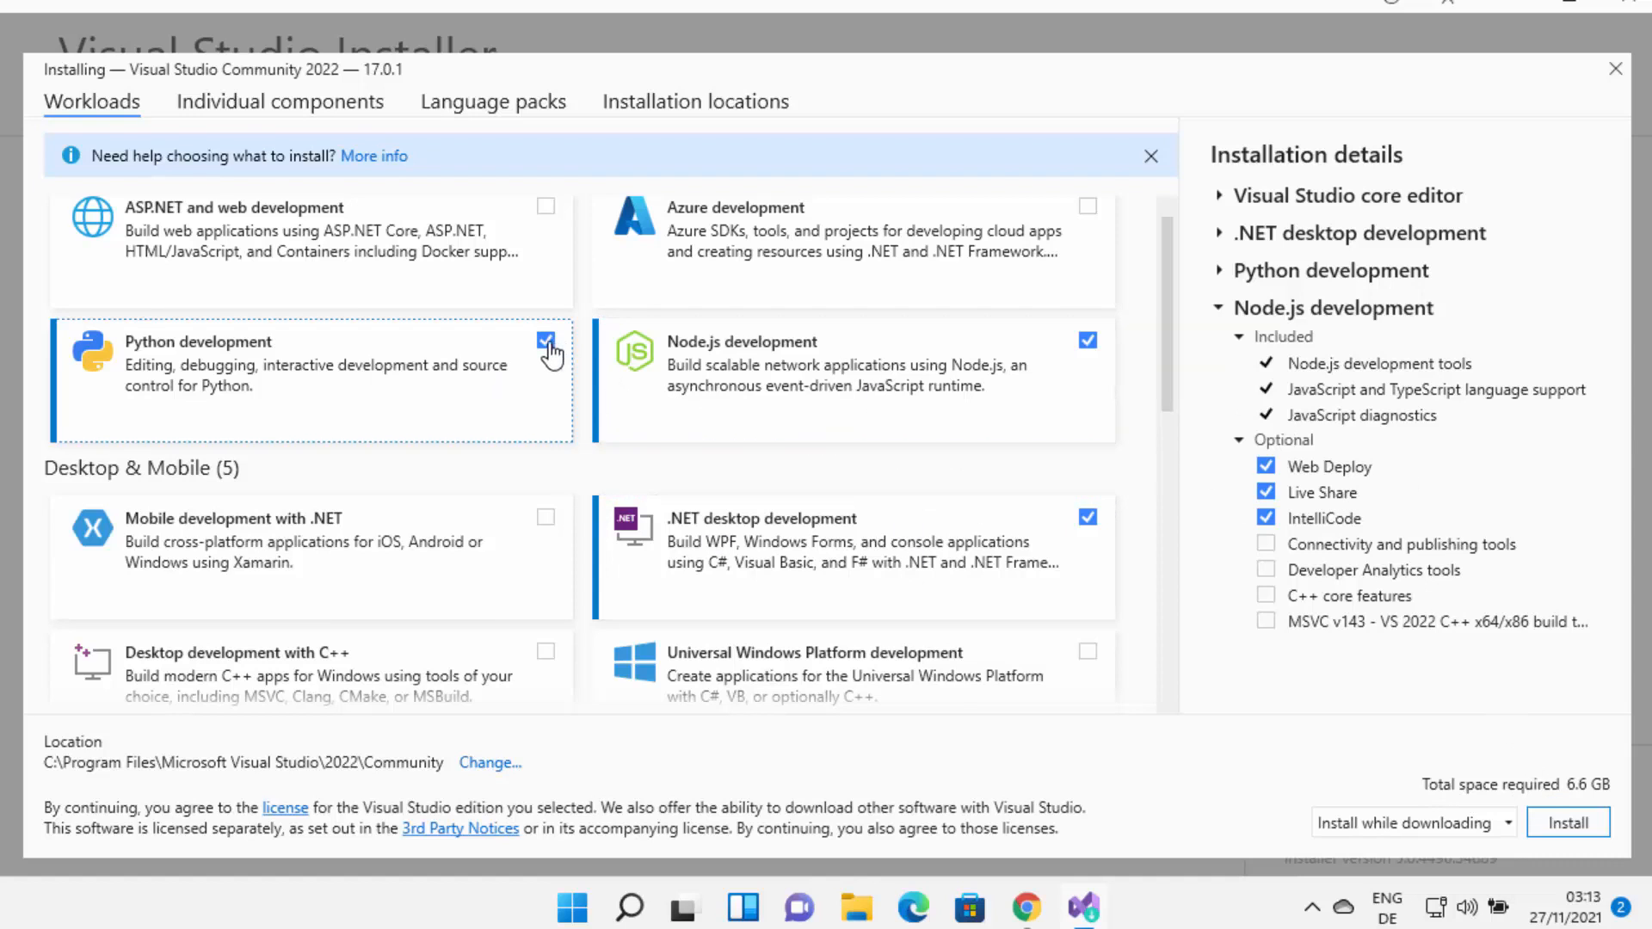
{"action": "left_click", "coordinate": [1087, 341]}
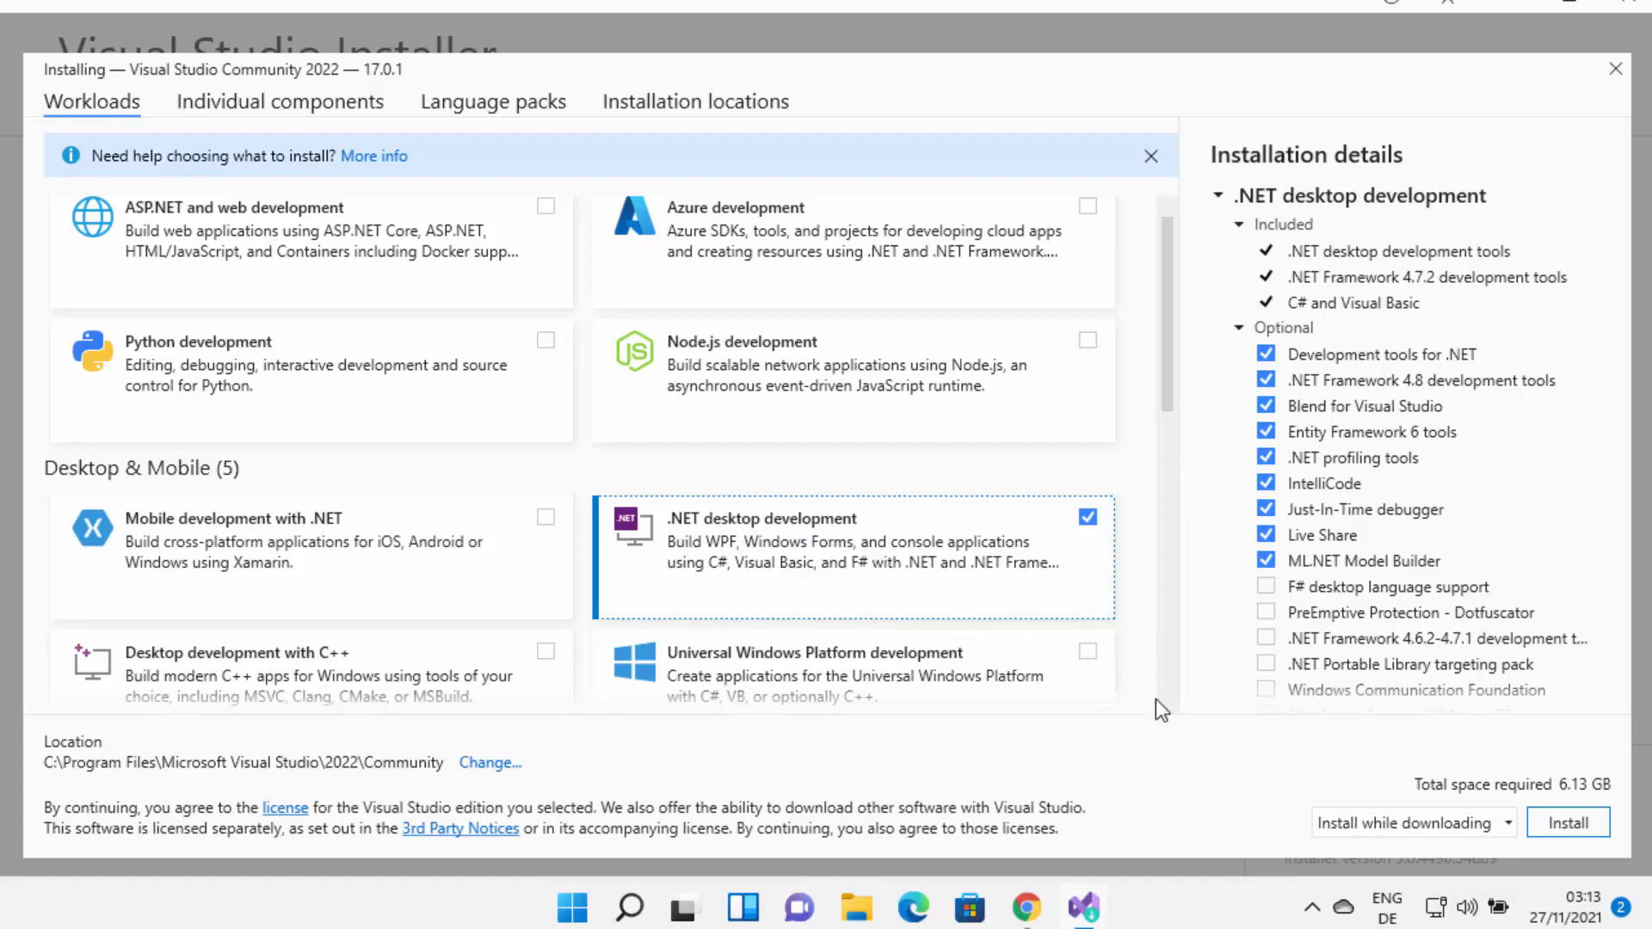
Install Visual Studio Community 2022 with the chosen workload, then launch it and minimize the installer window.
{"action": "left_click", "coordinate": [1552, 823]}
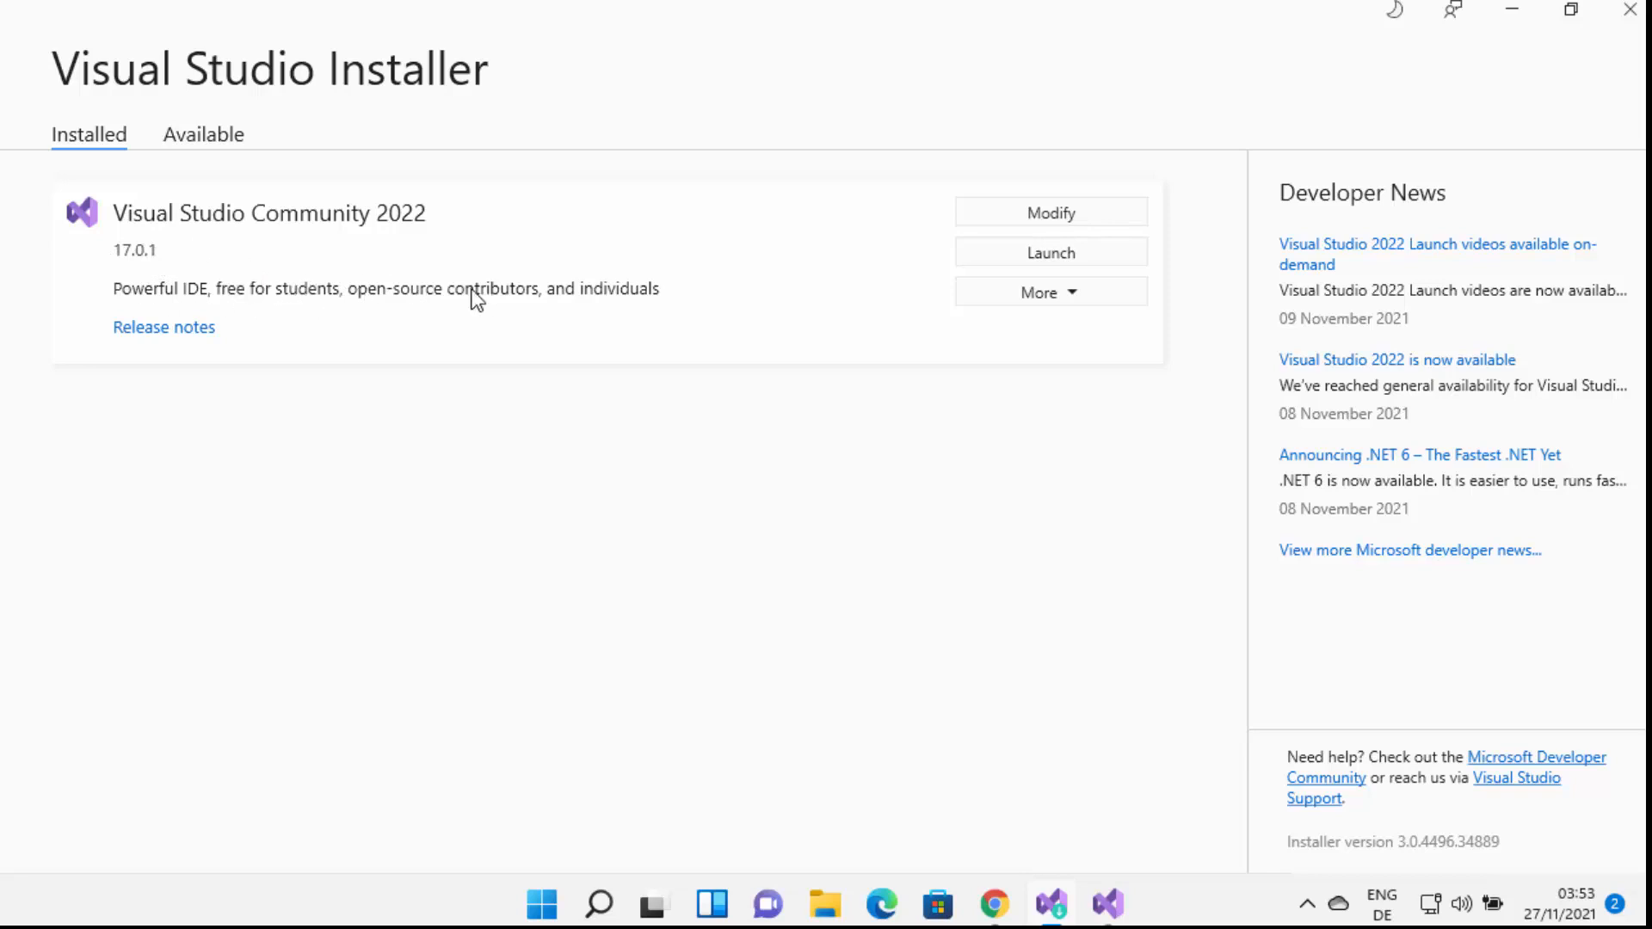
{"action": "left_click", "coordinate": [203, 136]}
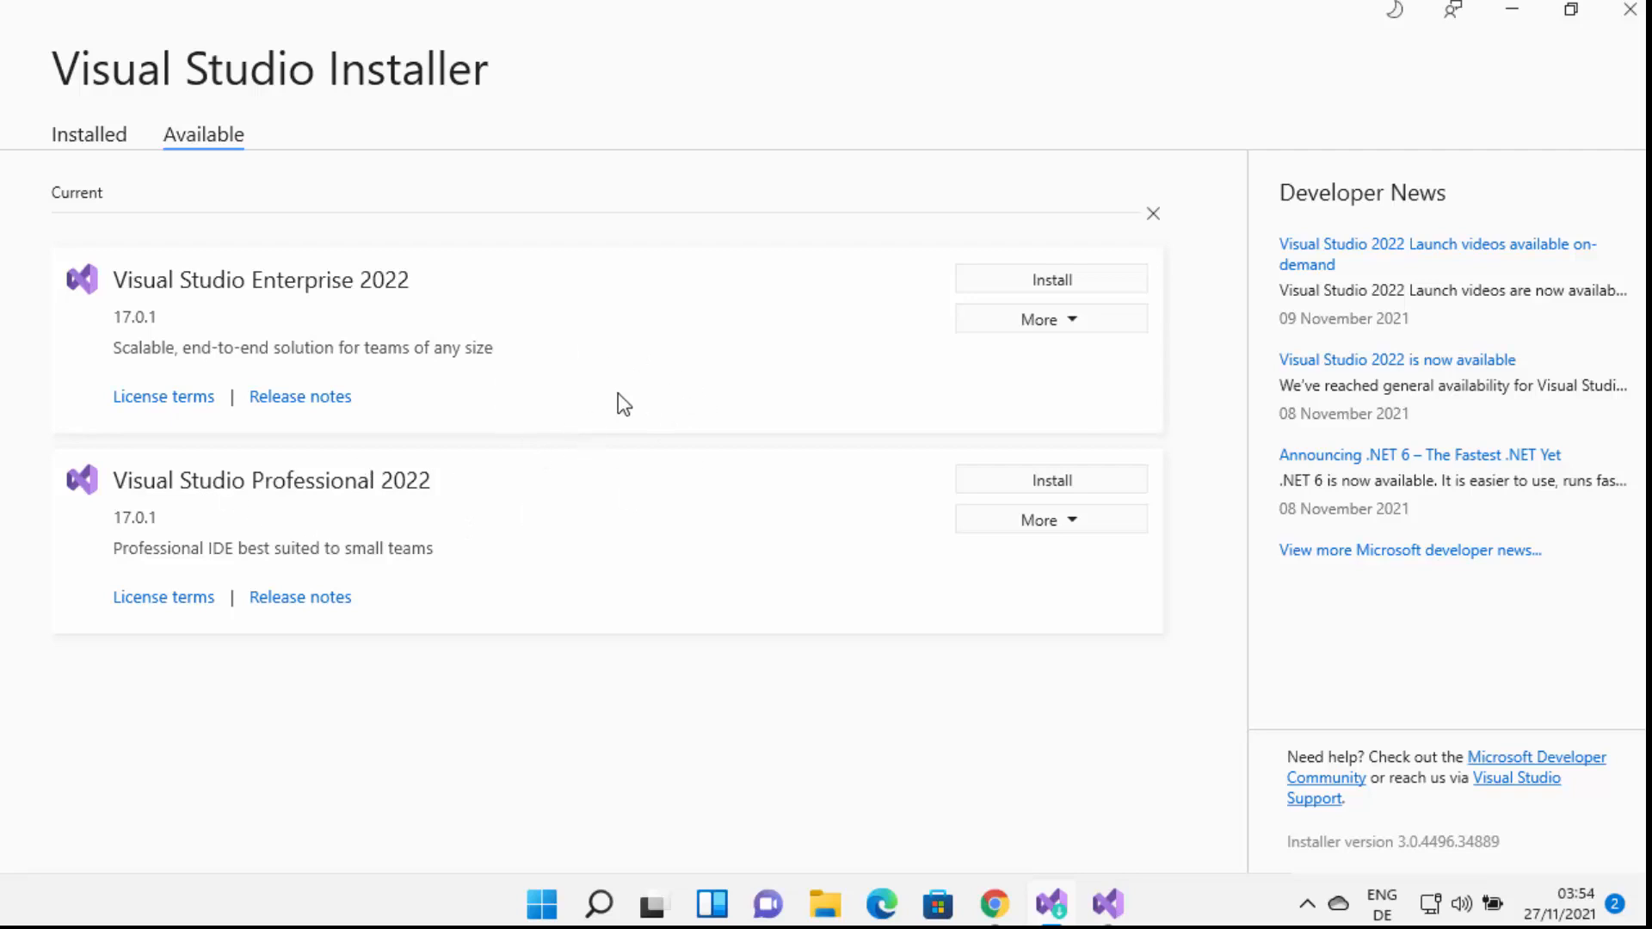
{"action": "left_click", "coordinate": [90, 136]}
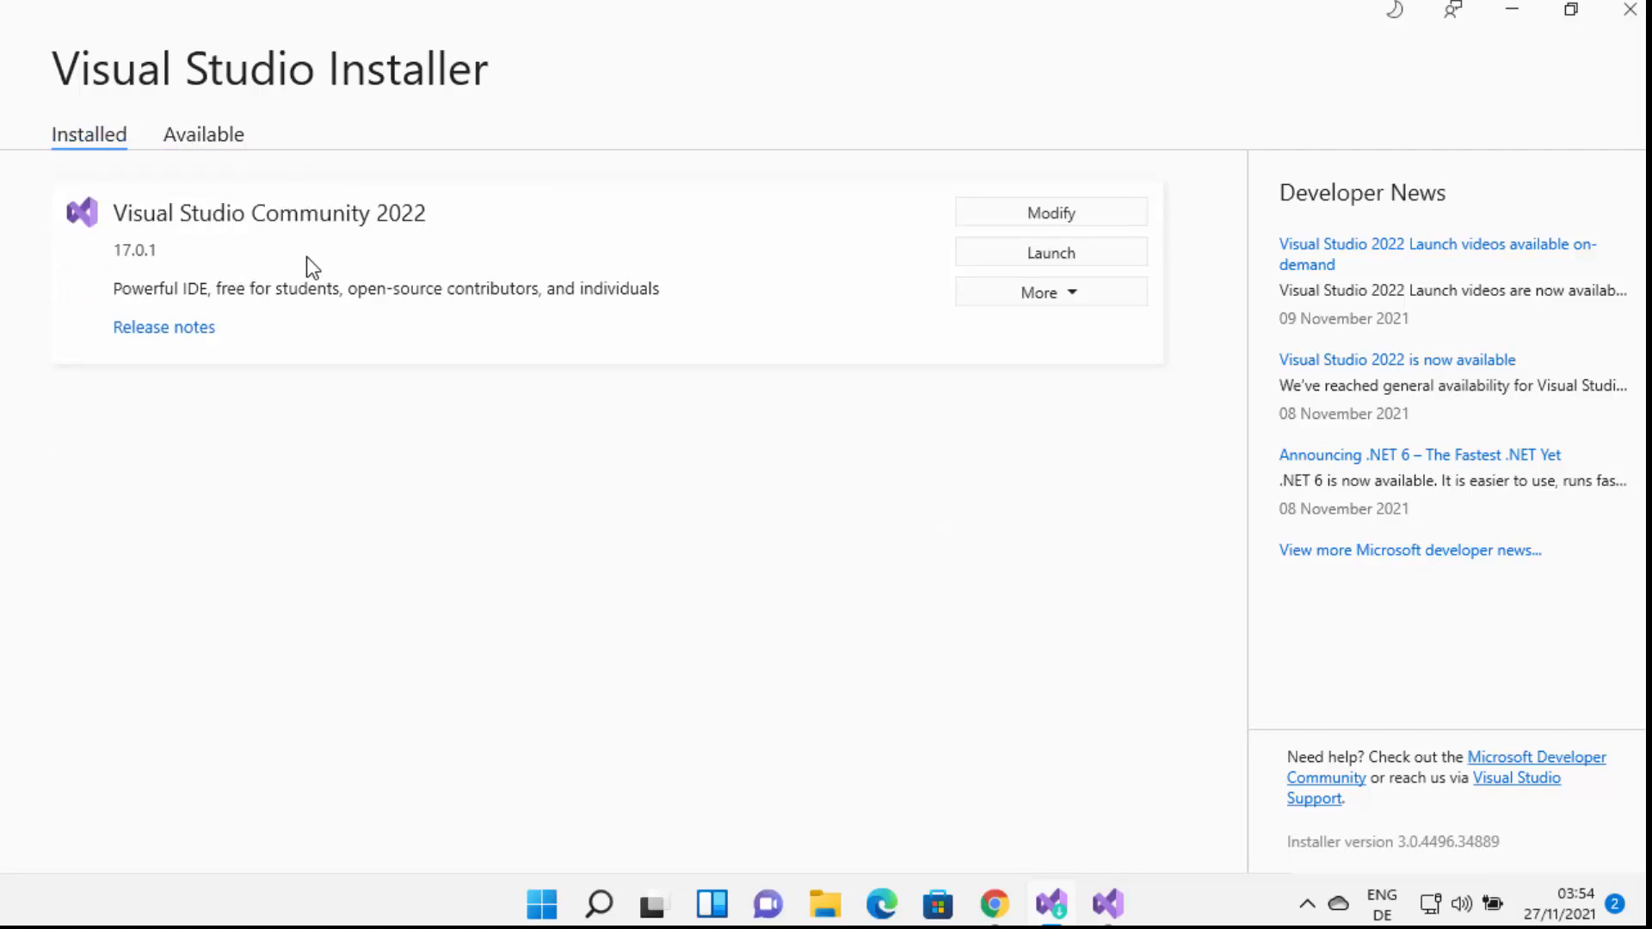
{"action": "left_click", "coordinate": [1015, 260]}
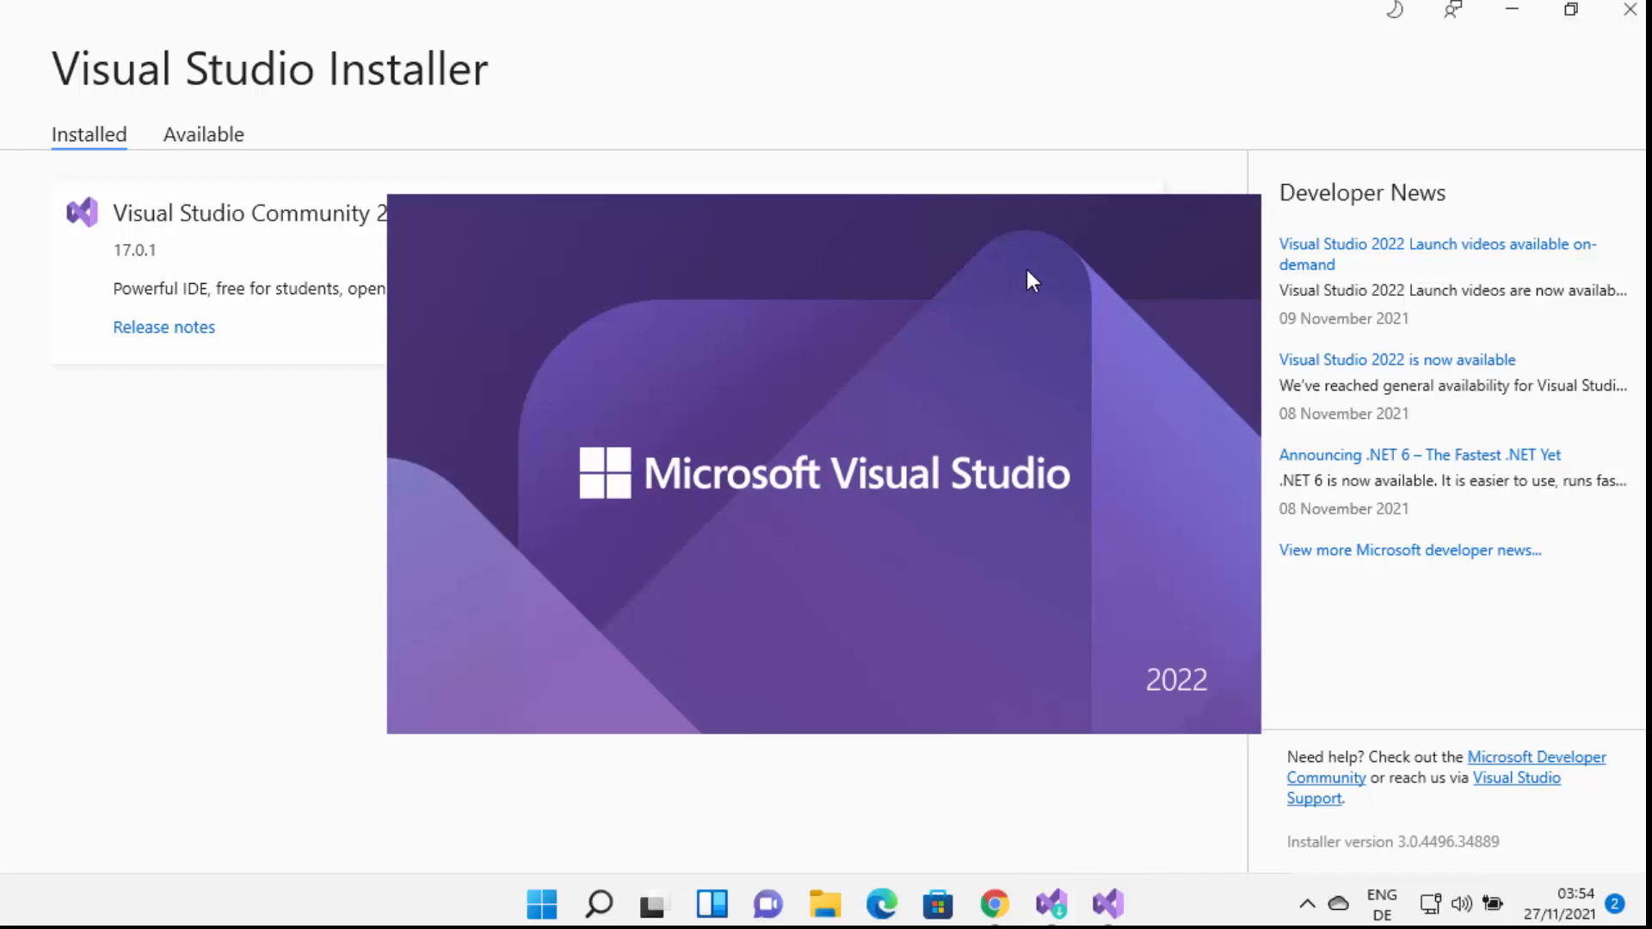
{"action": "left_click", "coordinate": [1507, 12]}
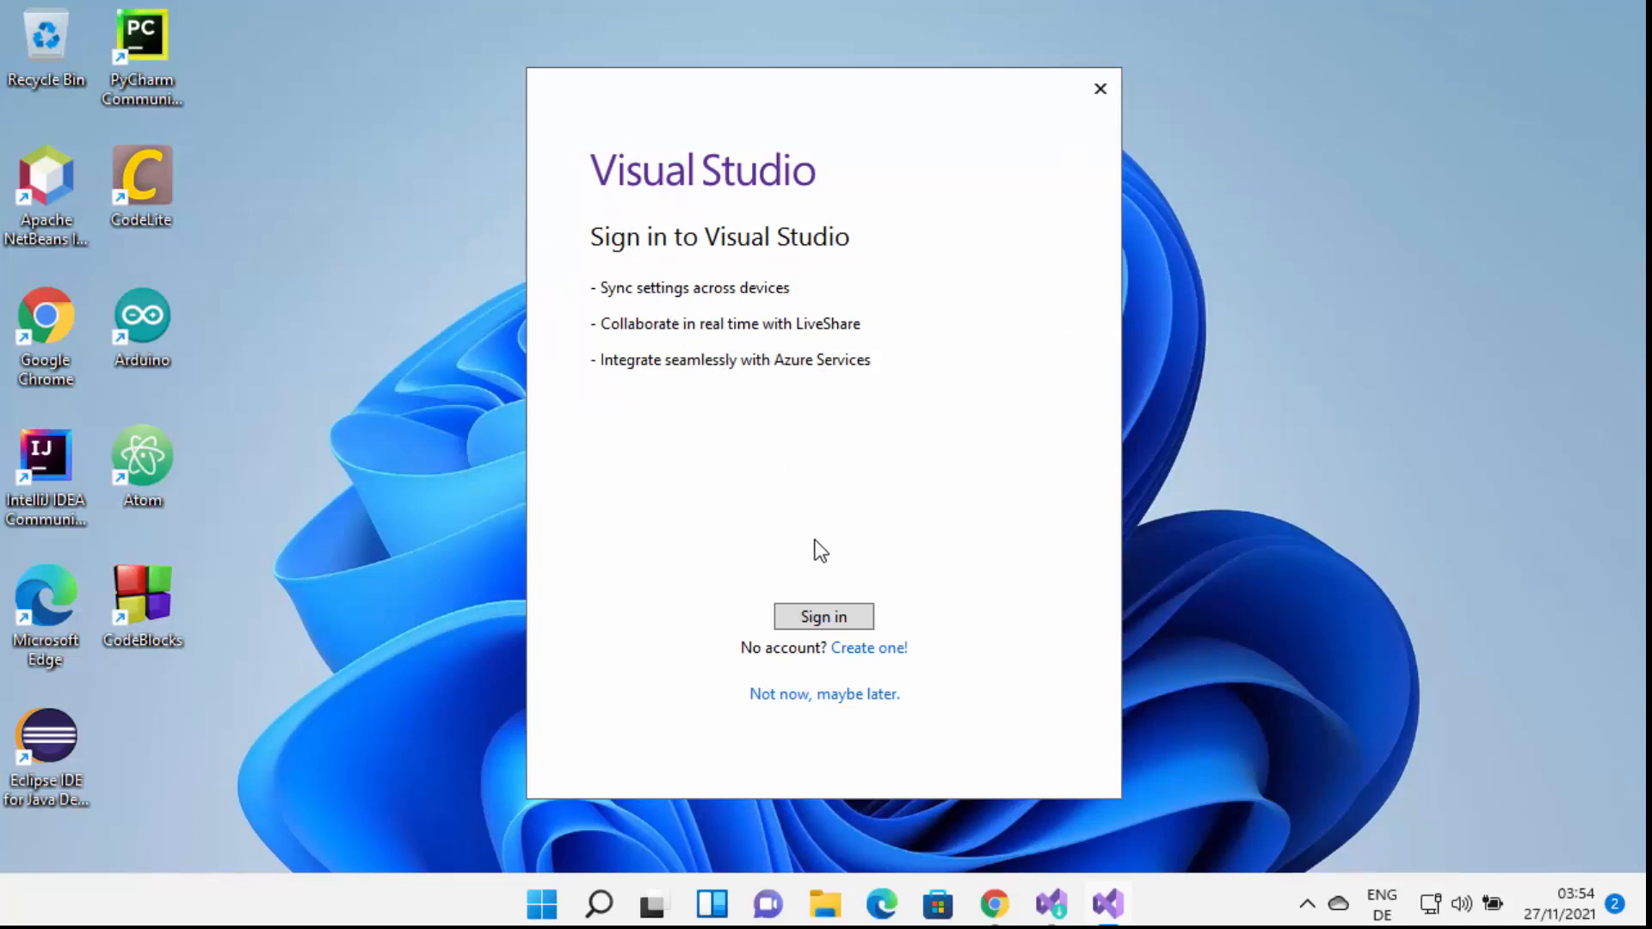
Sign in to Visual Studio with the Microsoft account's e-mail and password, and maximize the start window.
{"action": "left_click", "coordinate": [824, 620]}
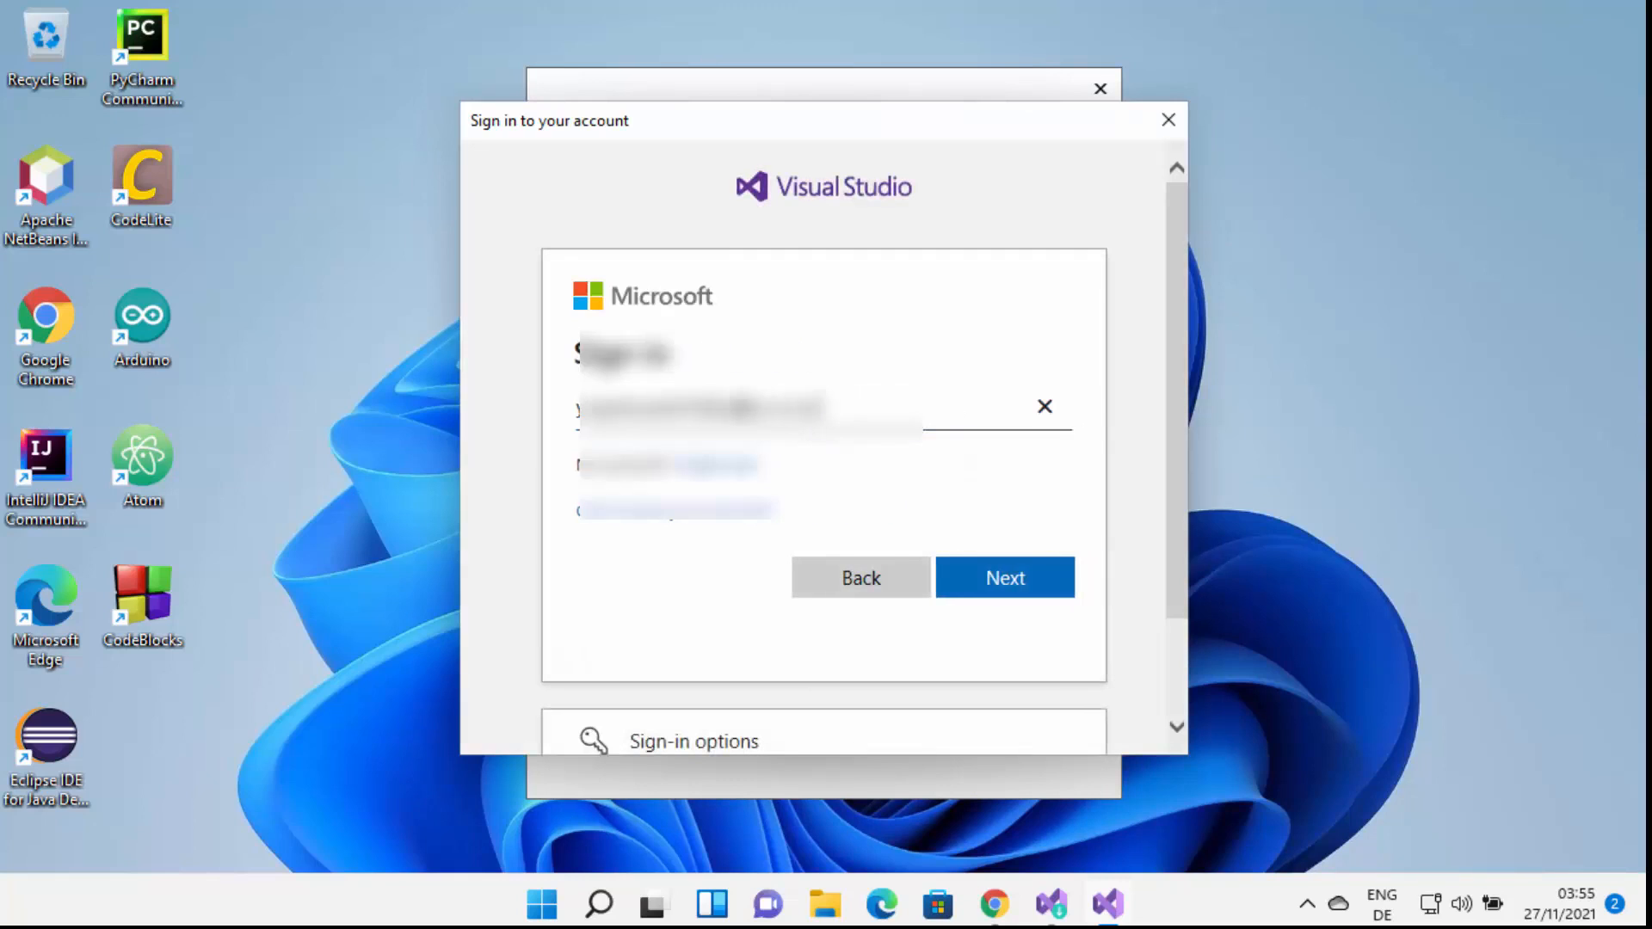
{"action": "left_click", "coordinate": [994, 588]}
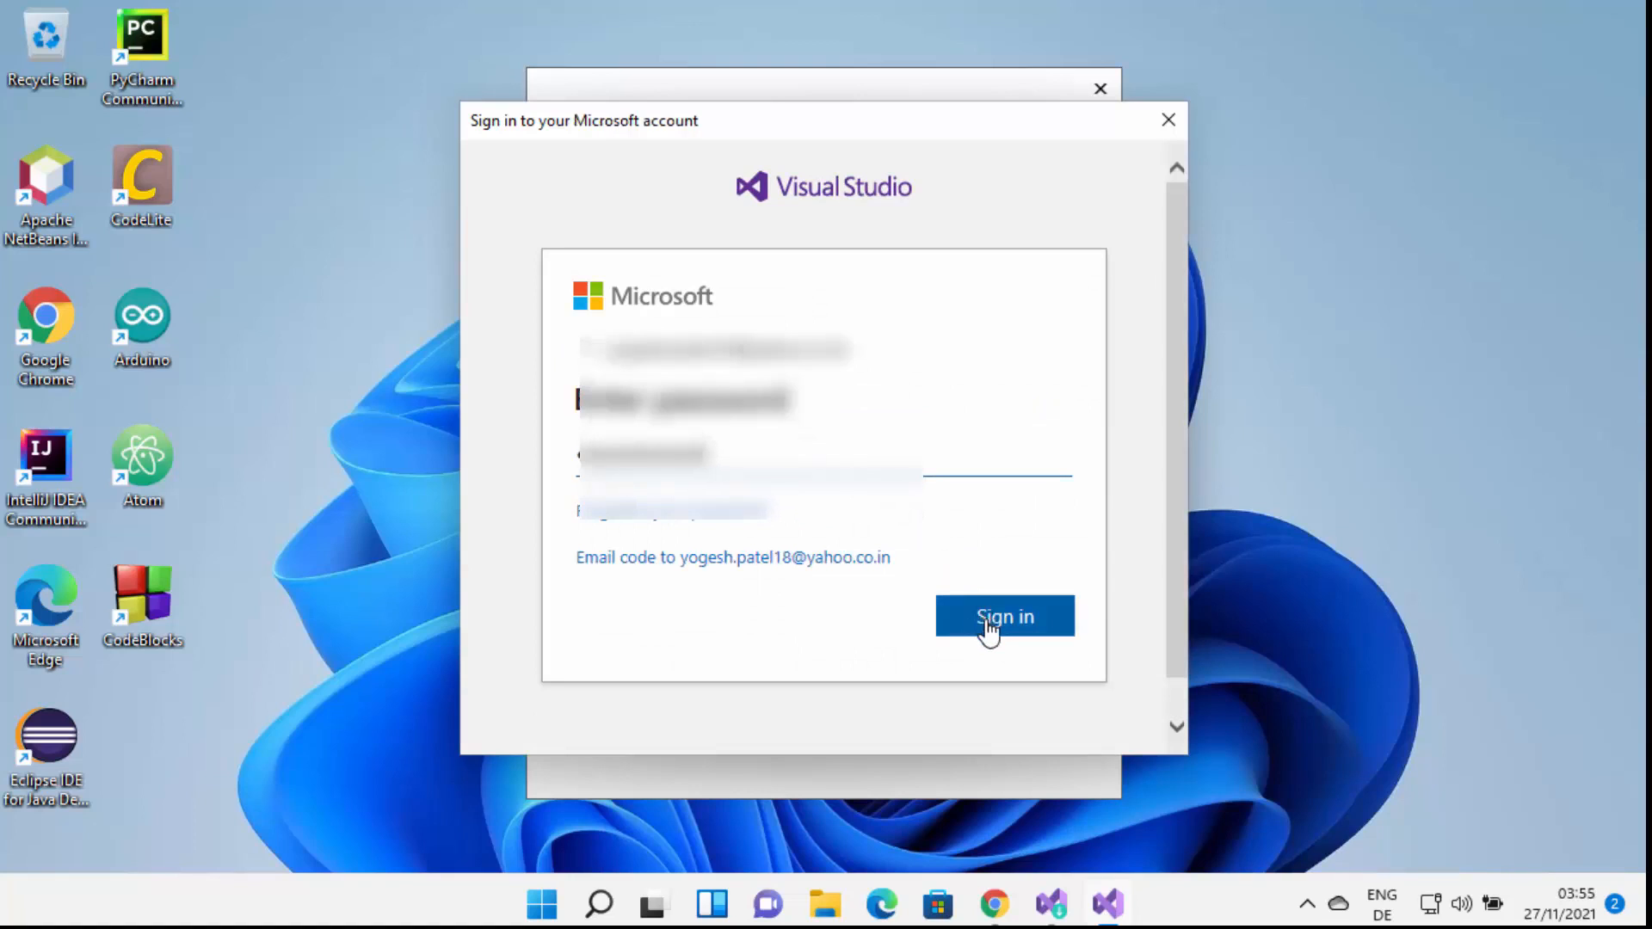
{"action": "left_click", "coordinate": [988, 628]}
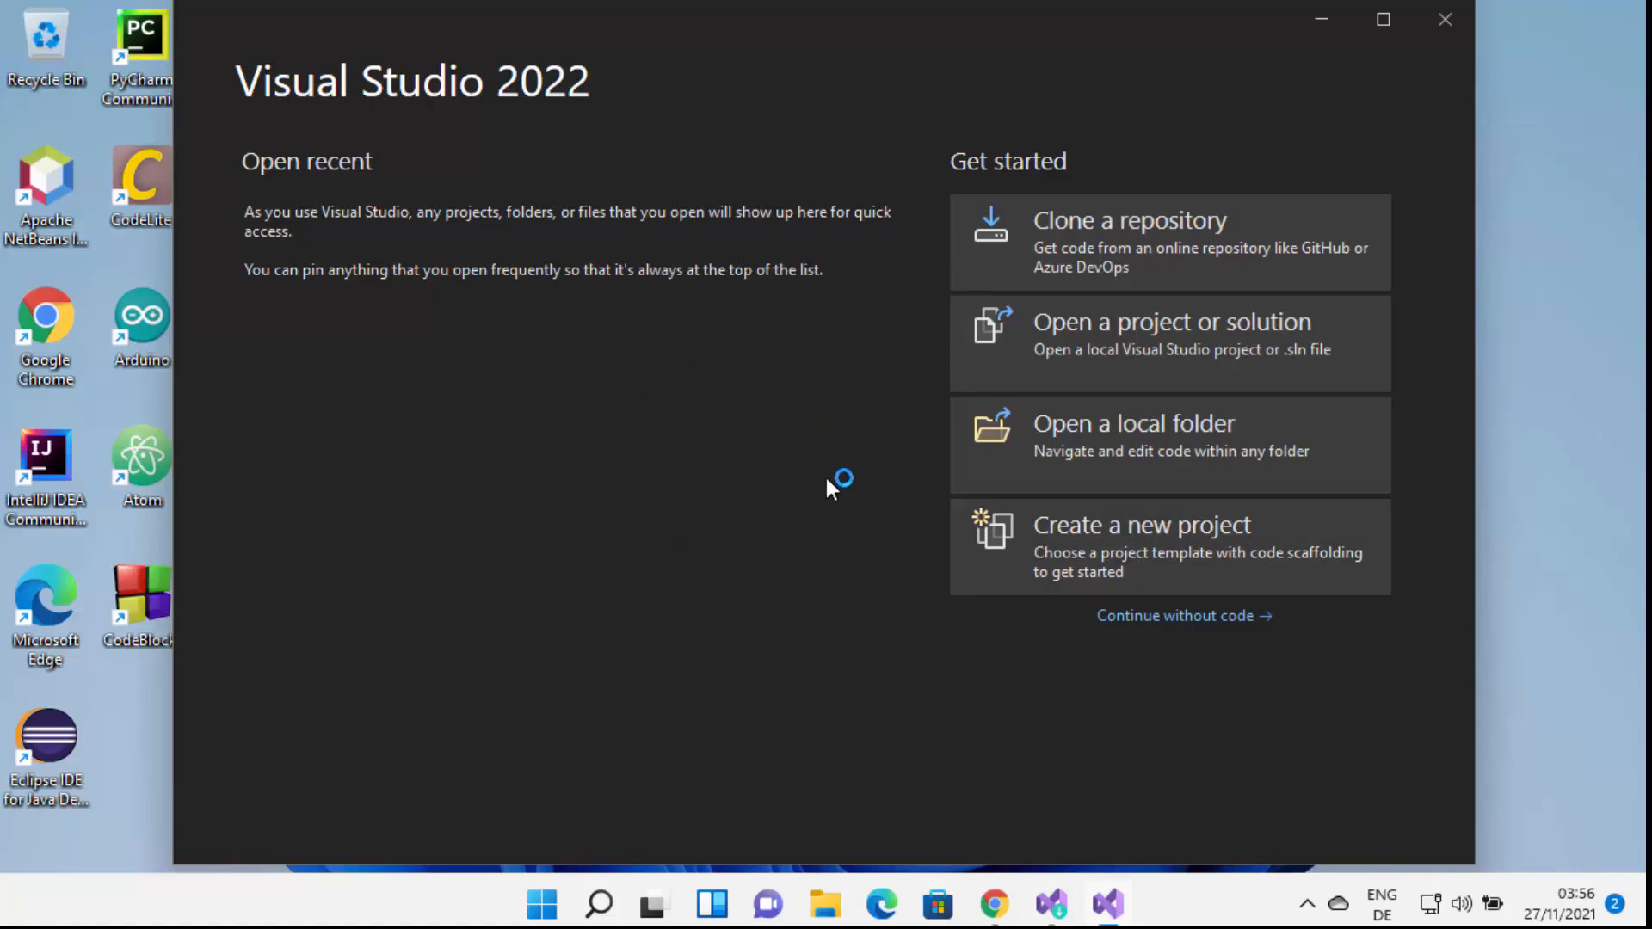
{"action": "left_click", "coordinate": [1377, 21]}
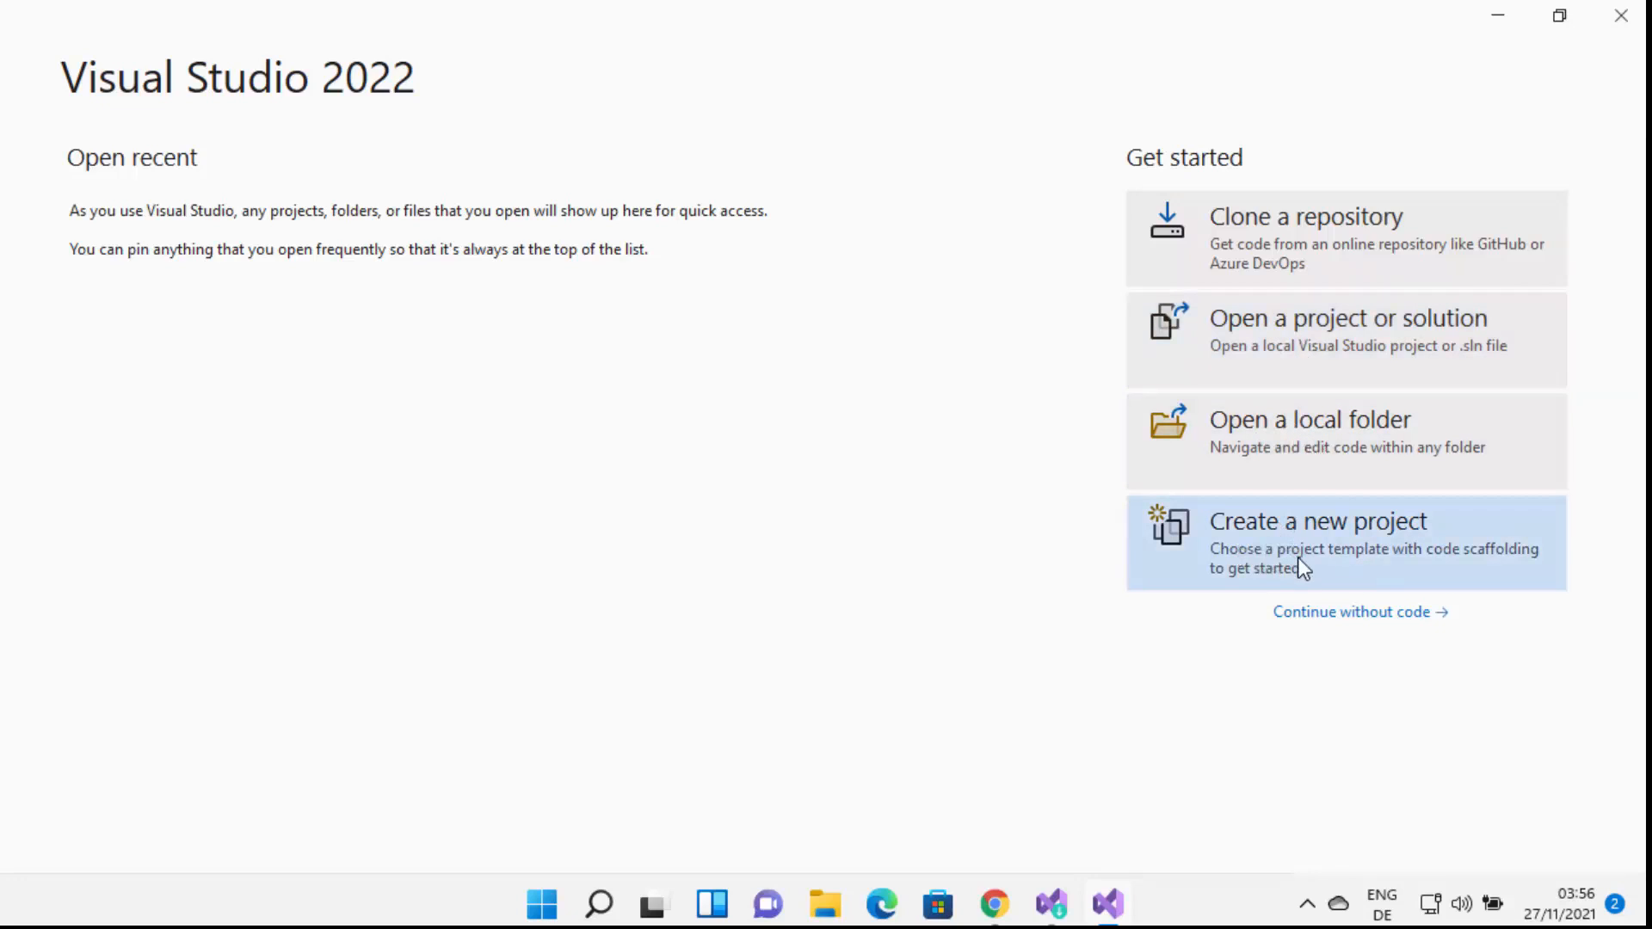
Continue into the IDE without code and start creating a new project from there.
{"action": "left_click", "coordinate": [1315, 618]}
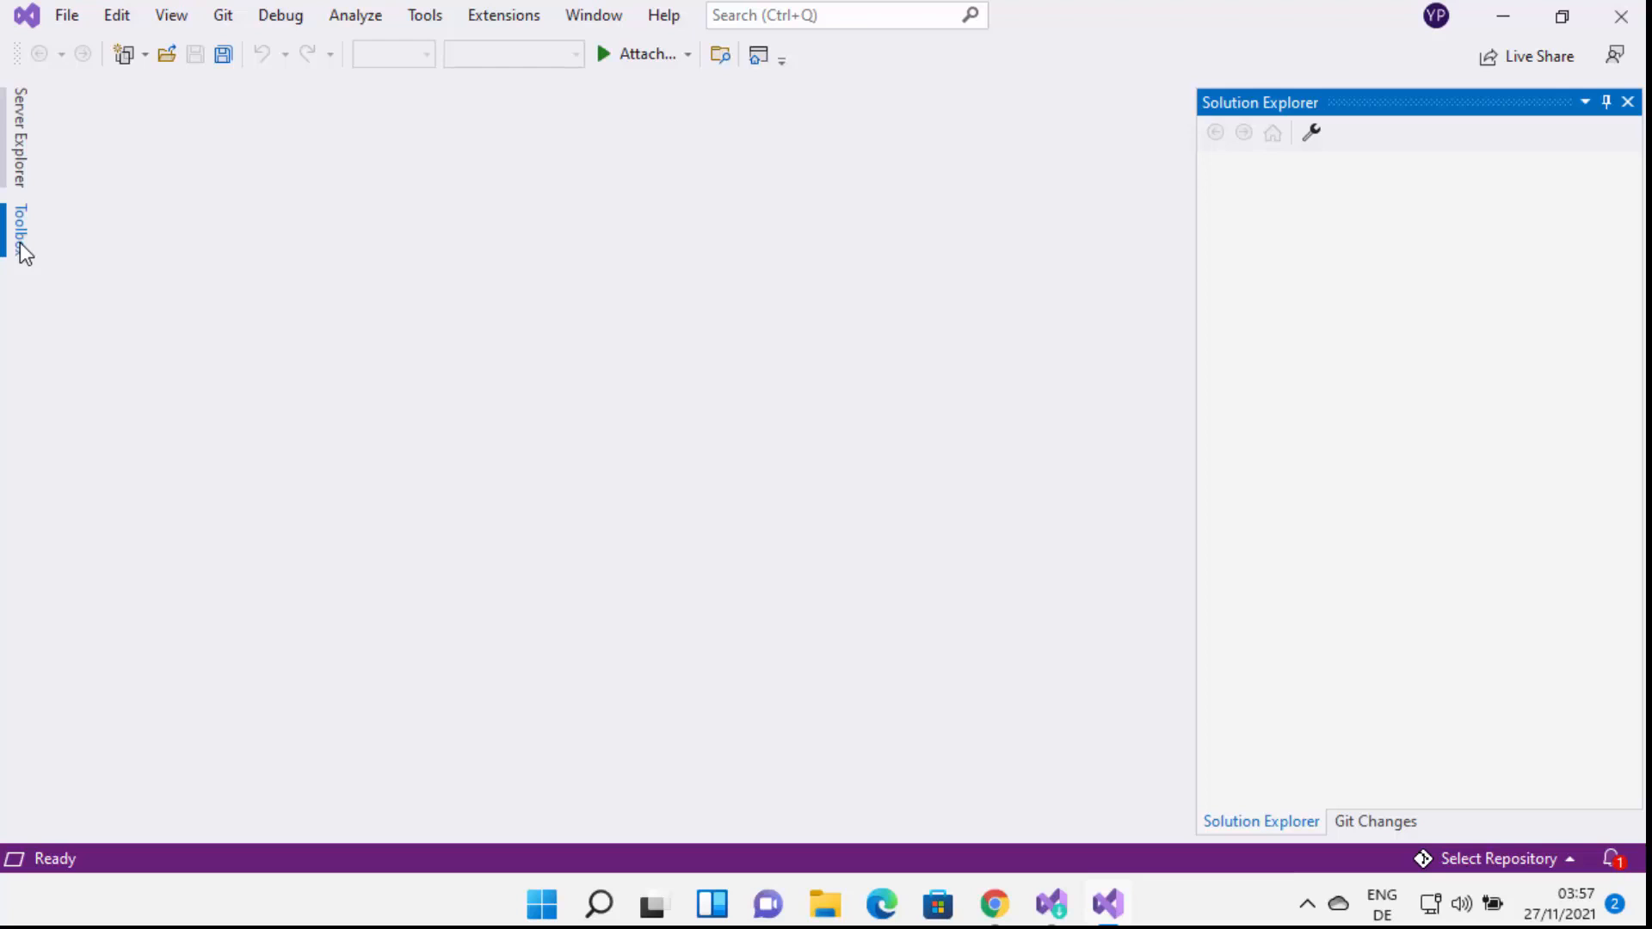
{"action": "left_click", "coordinate": [67, 17]}
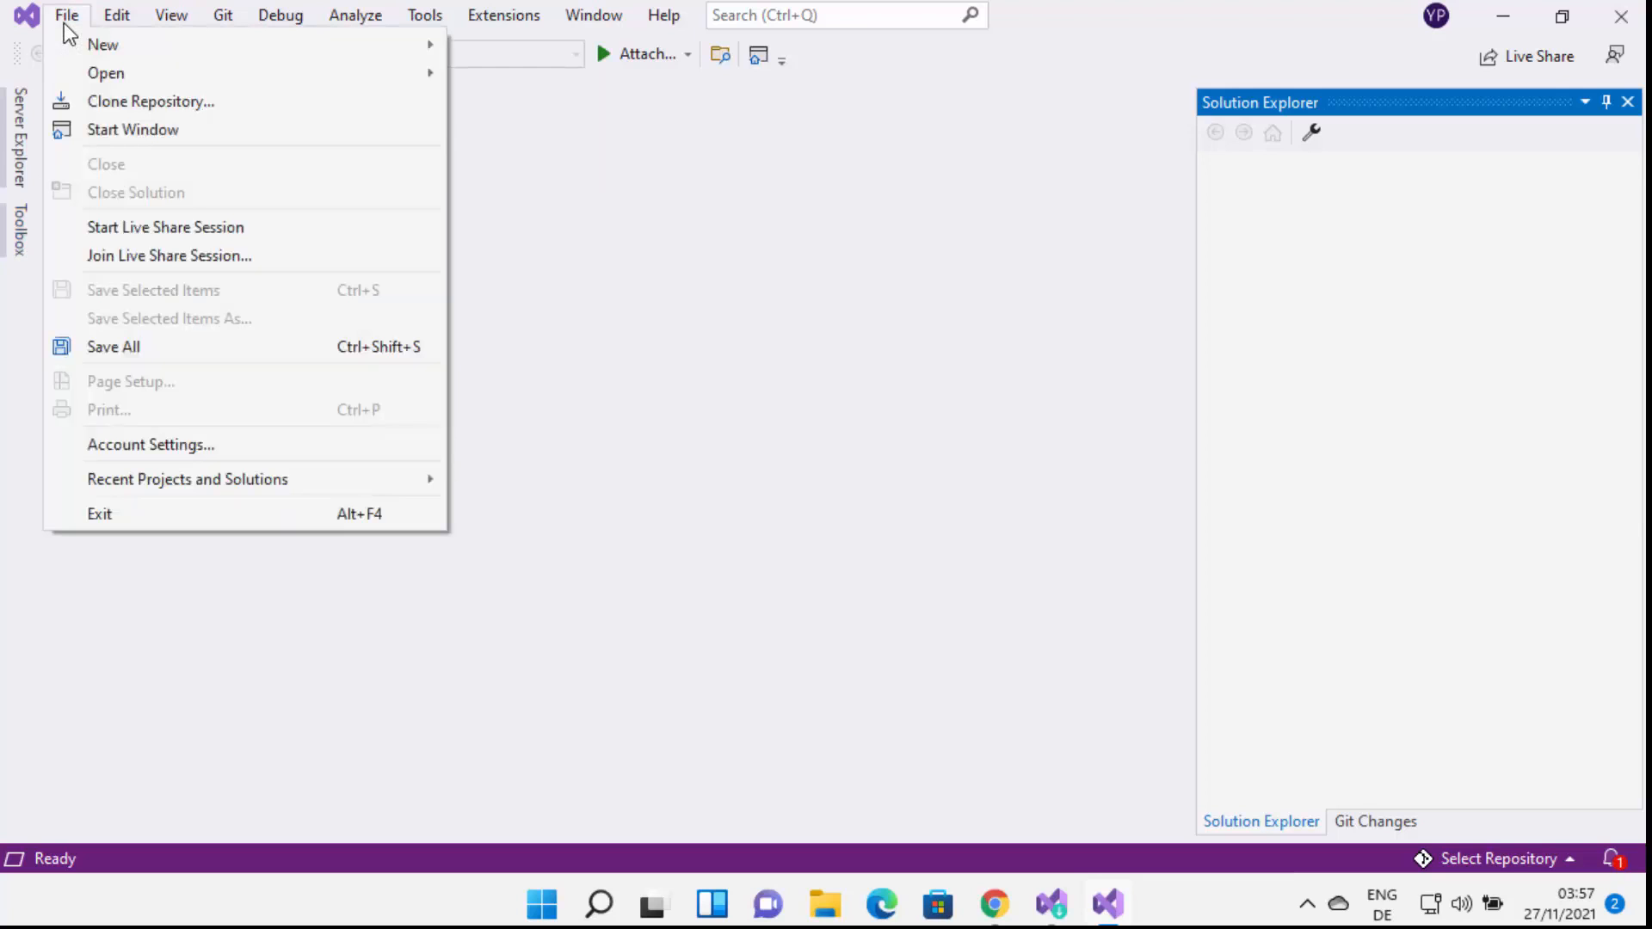
{"action": "mouse_move", "coordinate": [63, 40]}
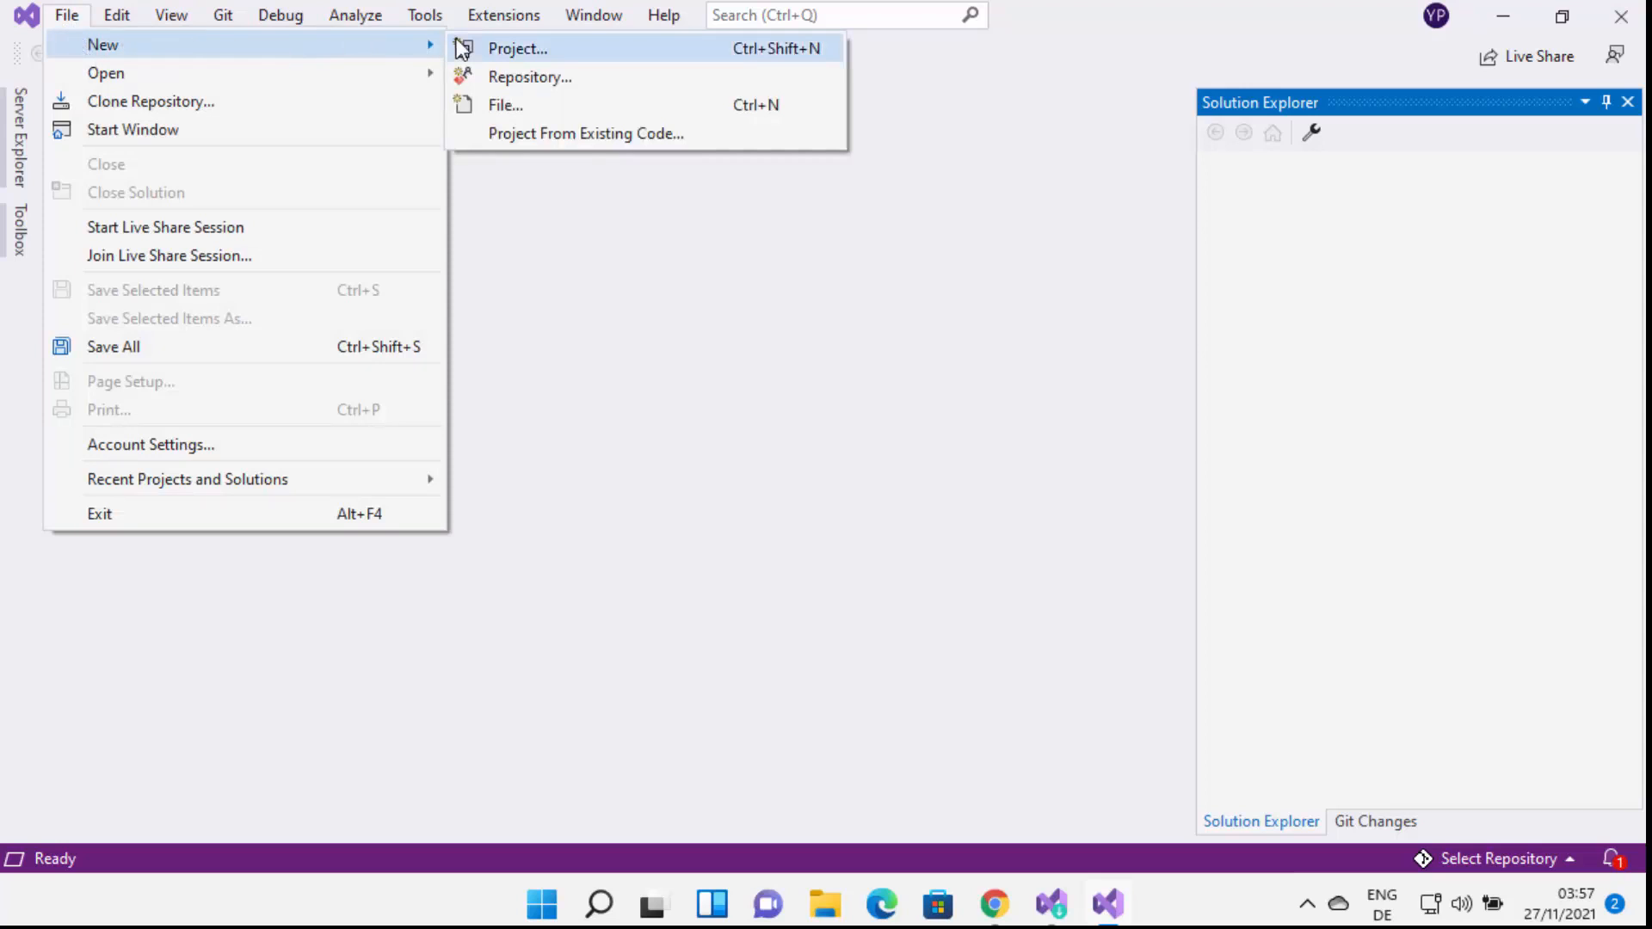
{"action": "left_click", "coordinate": [510, 46]}
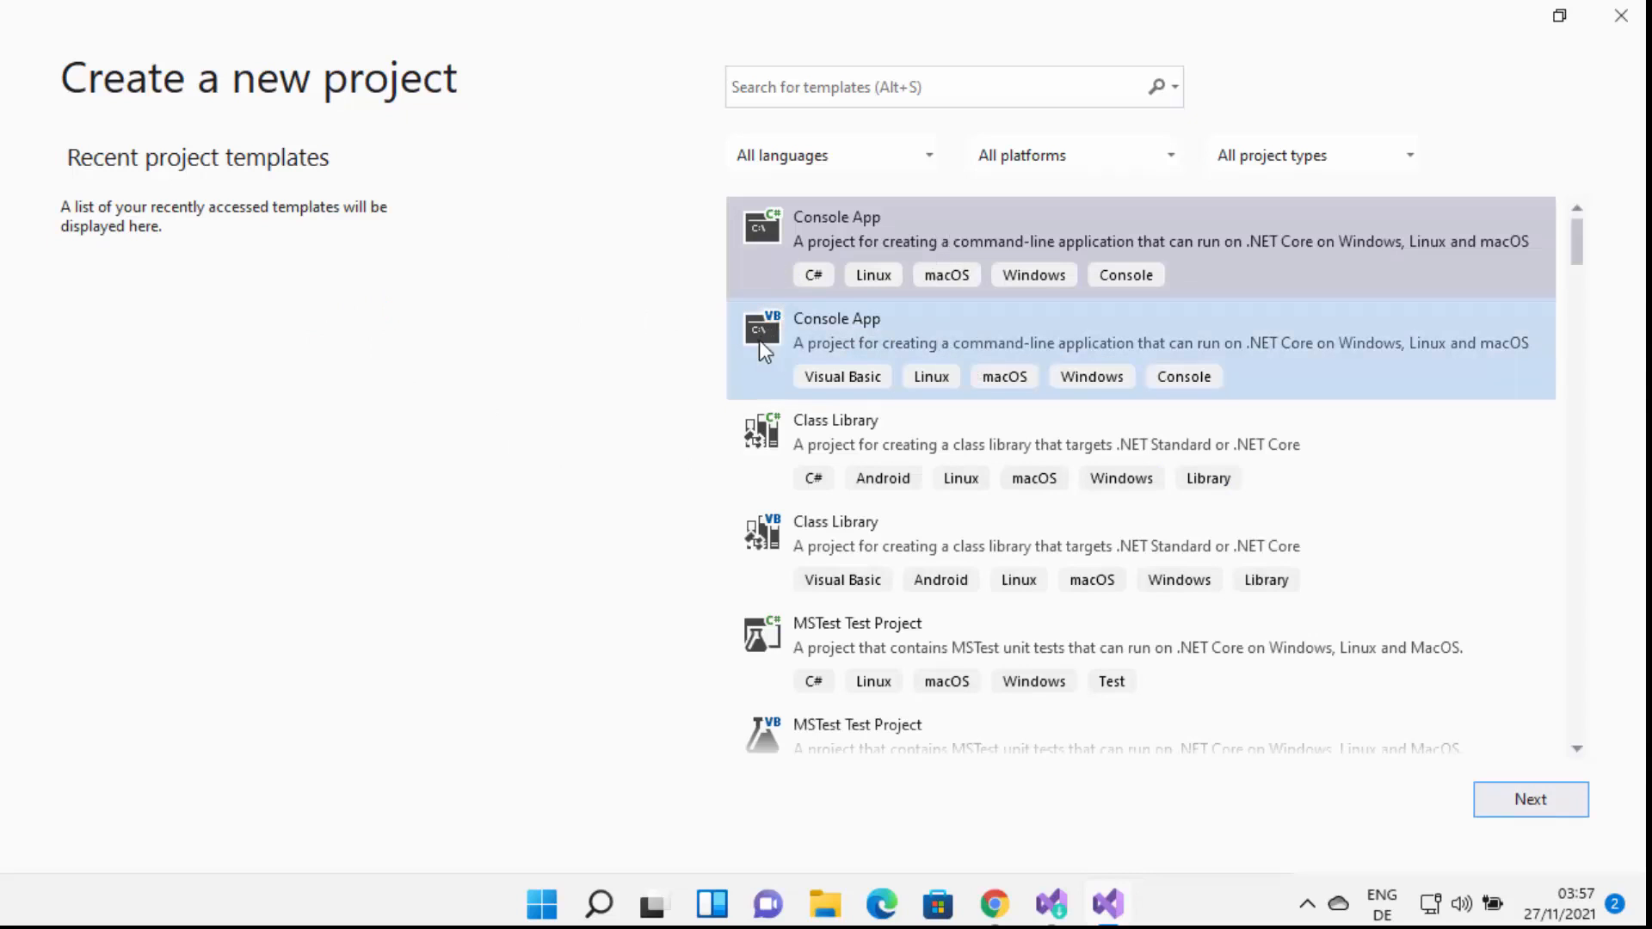
Browse the project templates, choose the C# Console App template, and proceed to the project configuration.
{"action": "scroll", "coordinate": [904, 460], "scroll_direction": "down", "scroll_amount": 3}
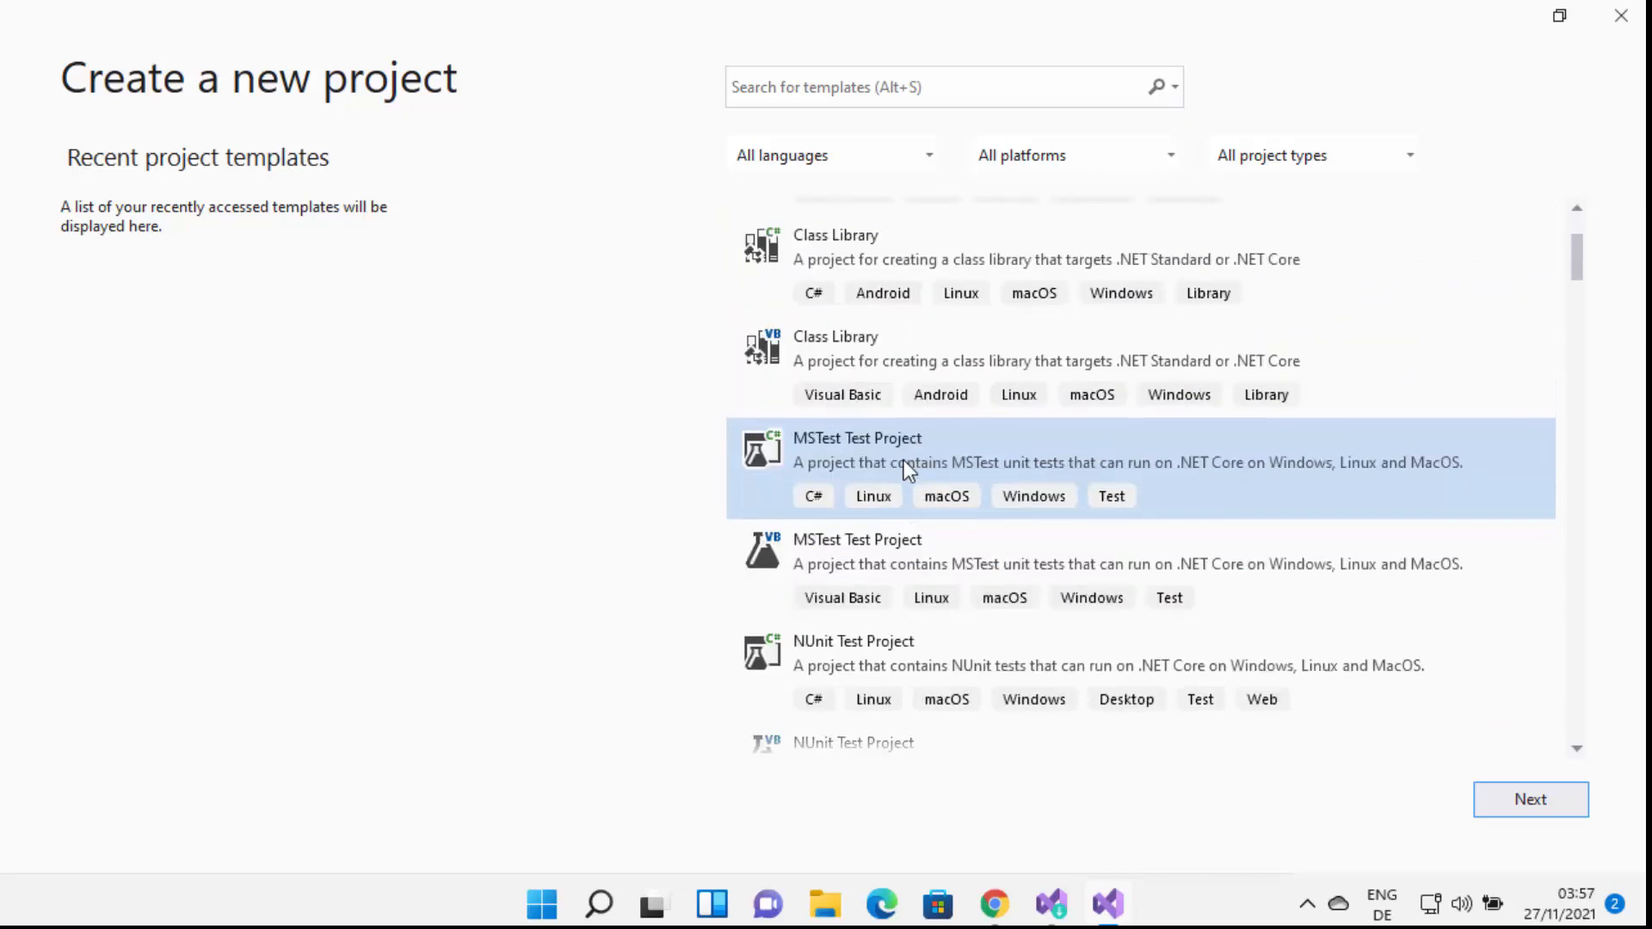
{"action": "scroll", "coordinate": [903, 463], "scroll_direction": "down", "scroll_amount": 1}
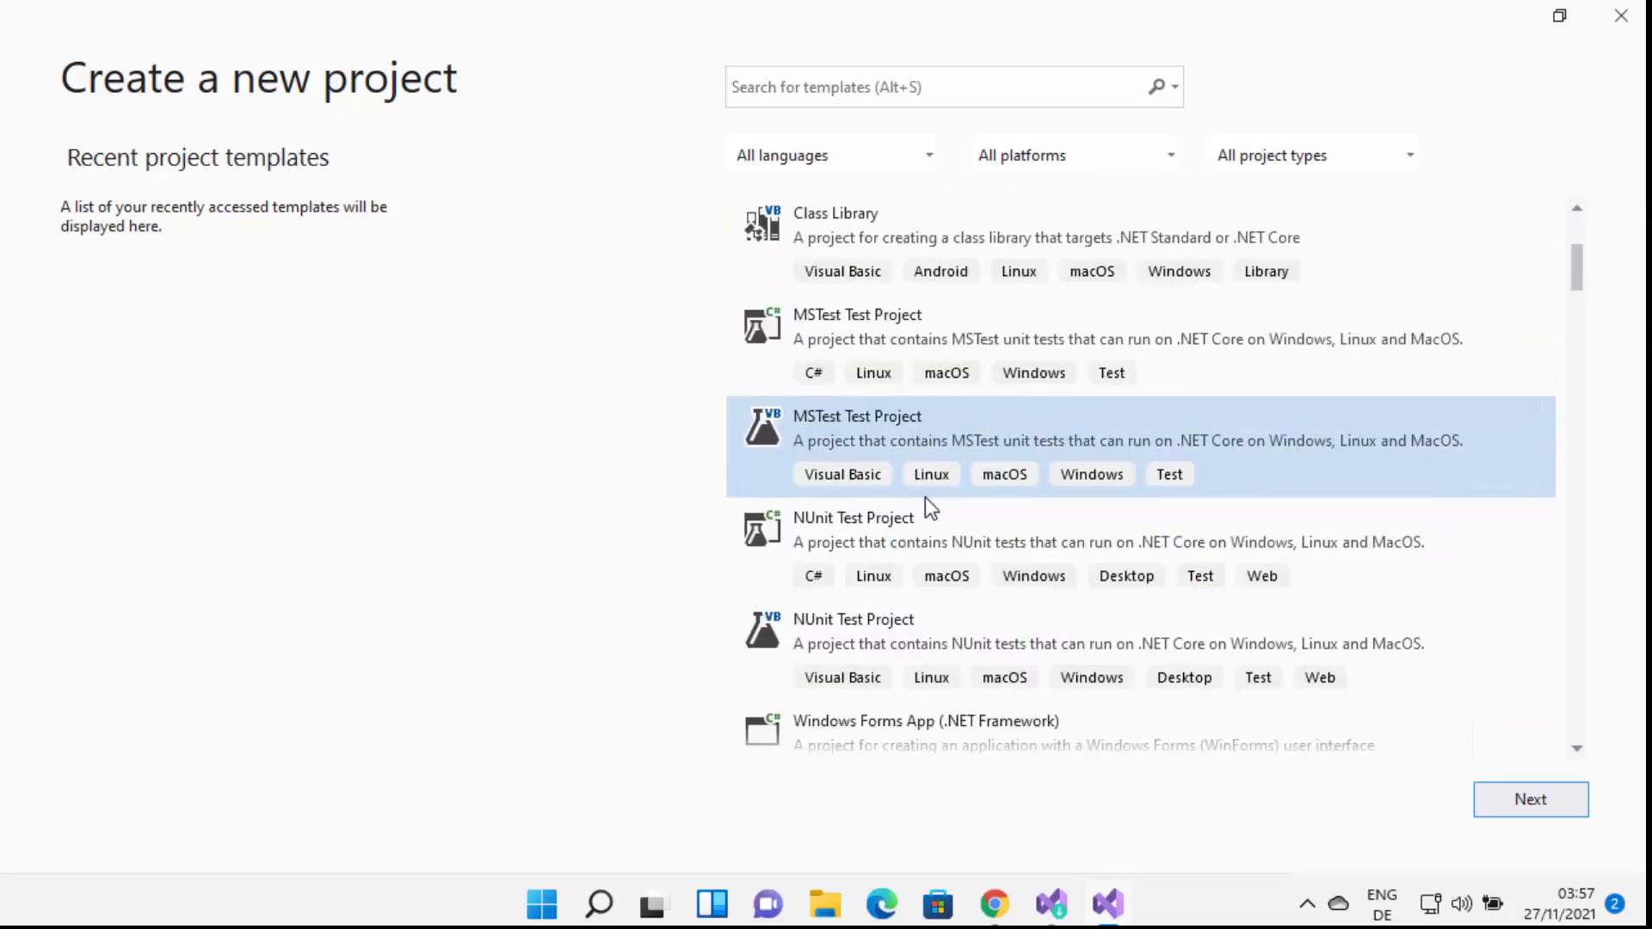
{"action": "scroll", "coordinate": [926, 497], "scroll_direction": "down", "scroll_amount": 1}
{"action": "scroll", "coordinate": [926, 497], "scroll_direction": "up", "scroll_amount": 5}
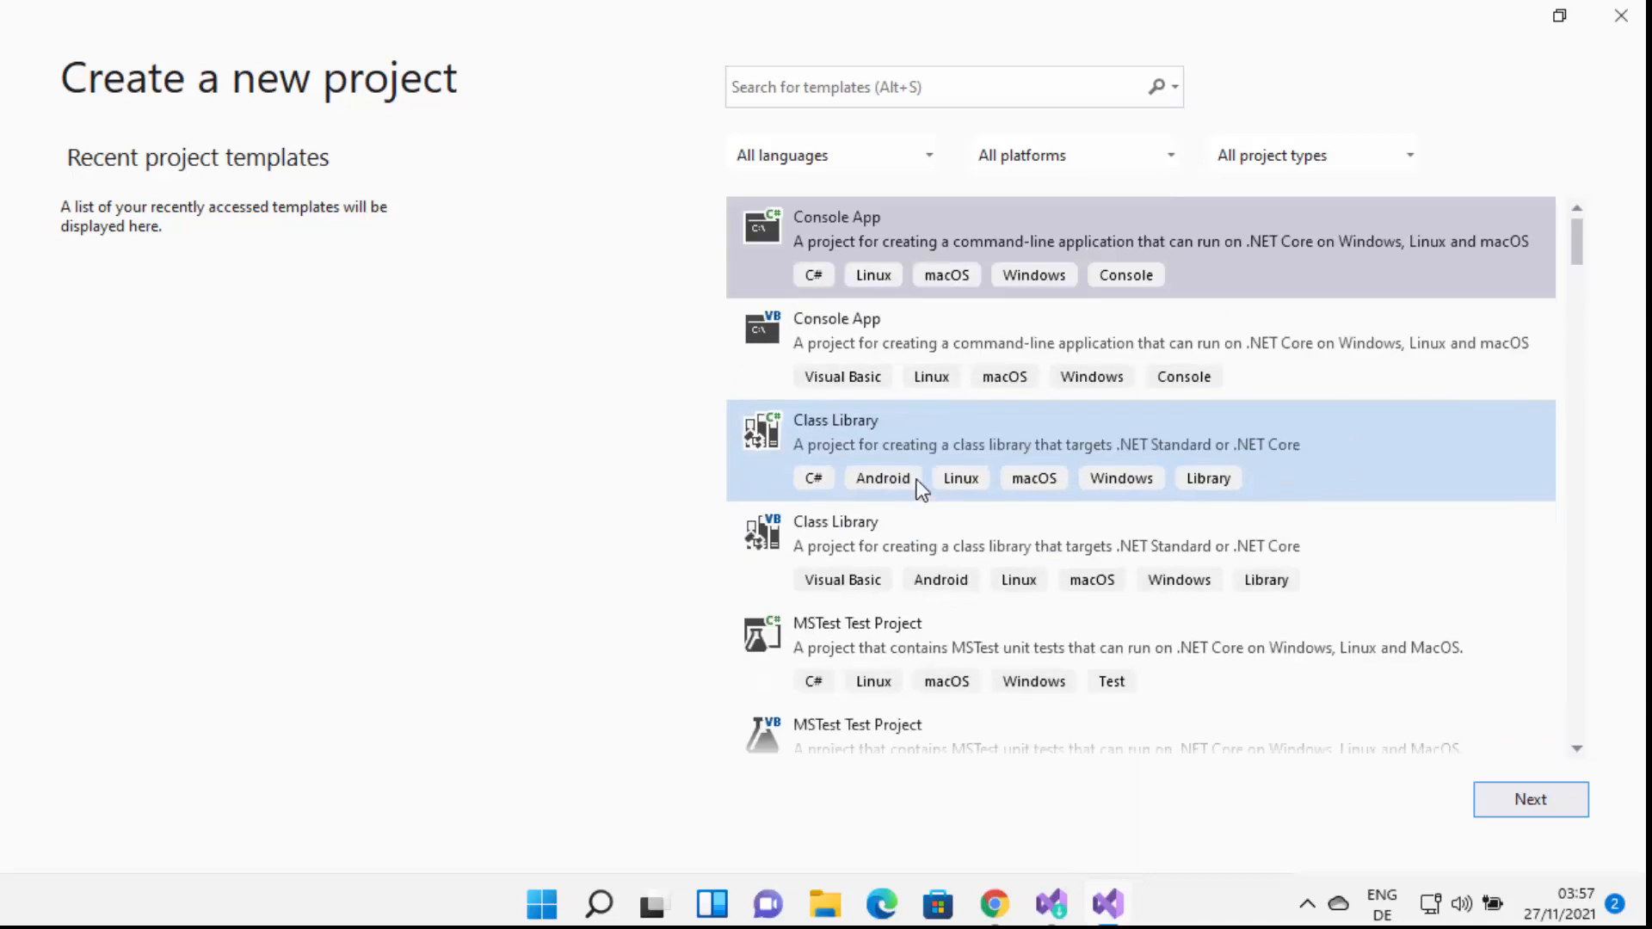
{"action": "left_click", "coordinate": [845, 225]}
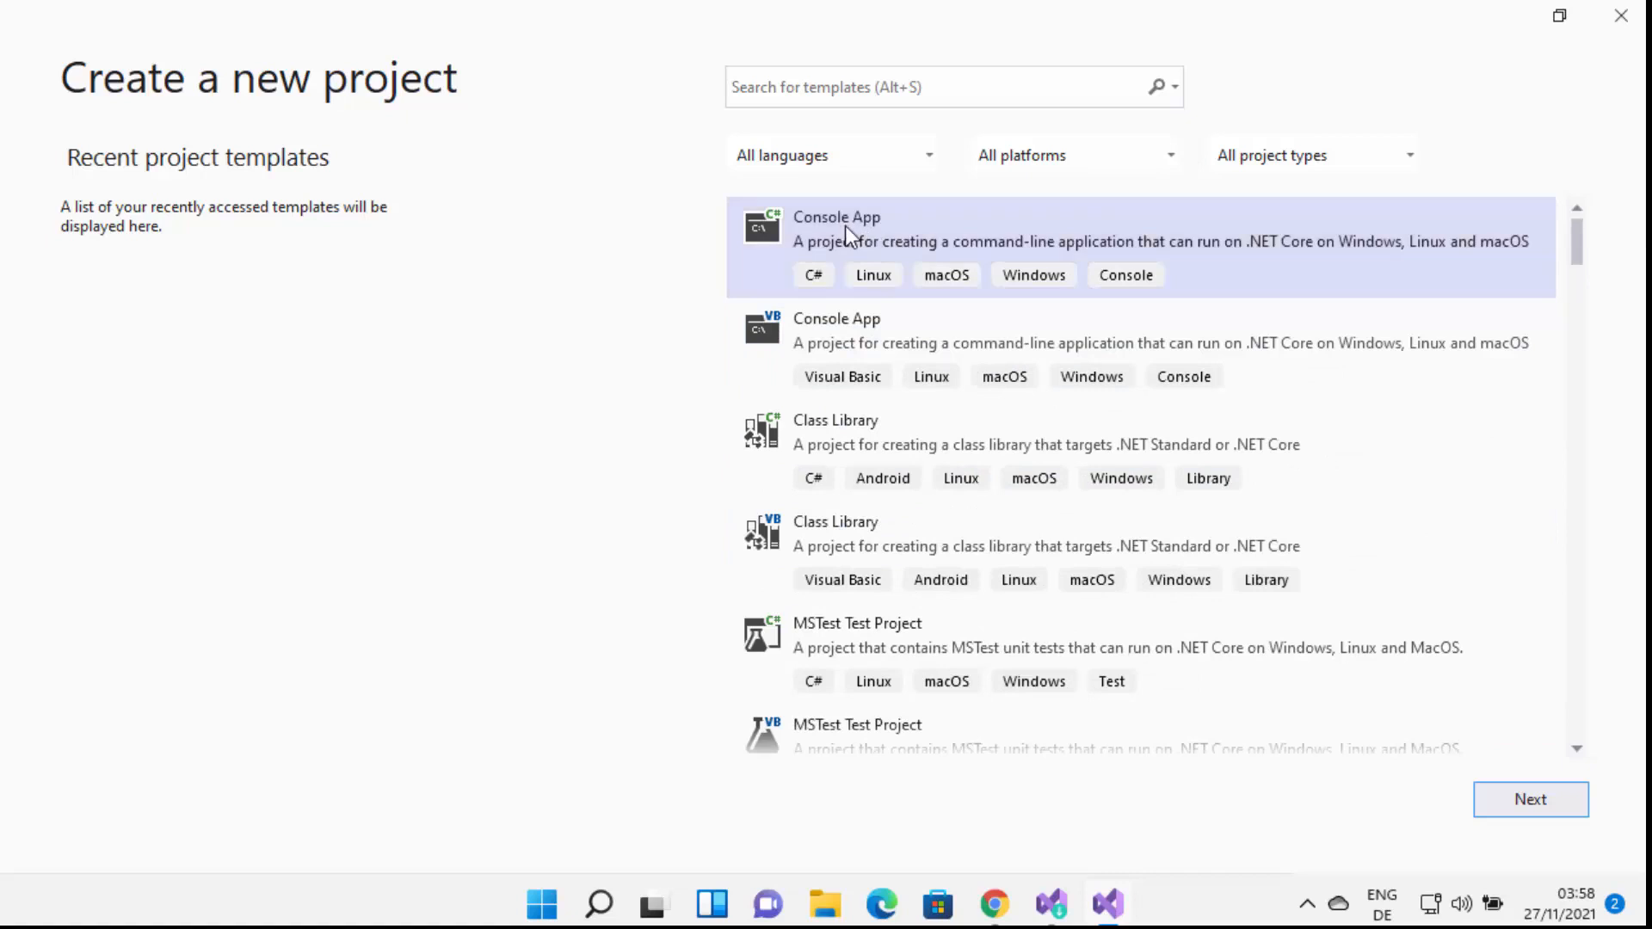
{"action": "left_click", "coordinate": [1513, 790]}
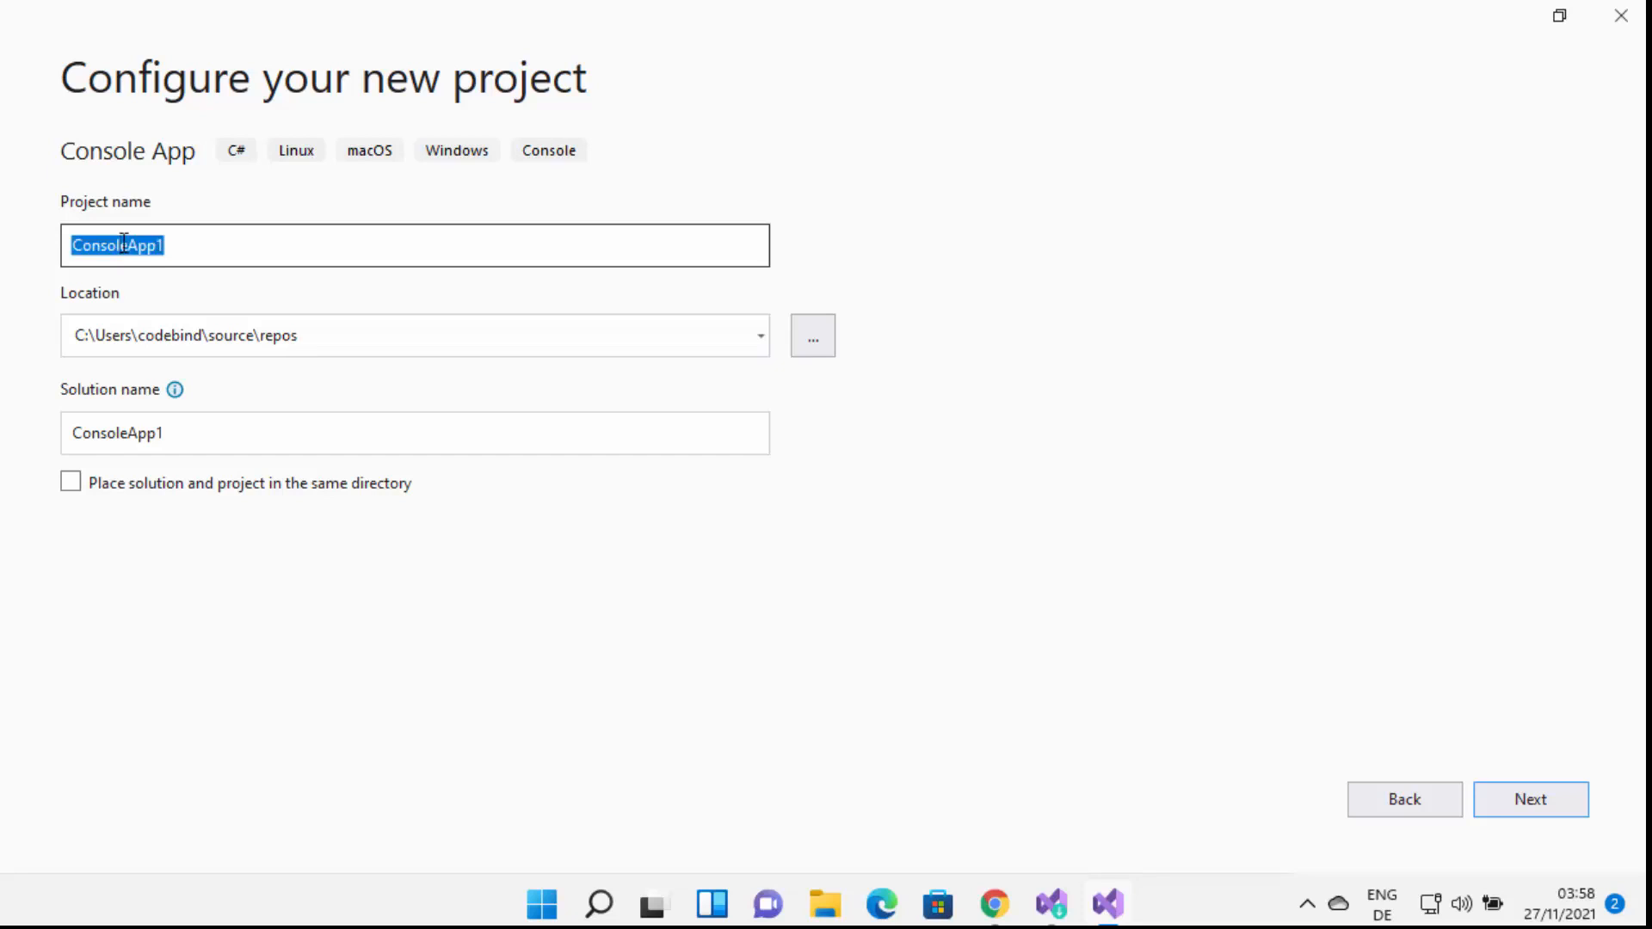
Name the project HelloWorld and create it with .NET 6.0 (Long-term support) as the framework.
{"action": "type", "text": "Hel"}
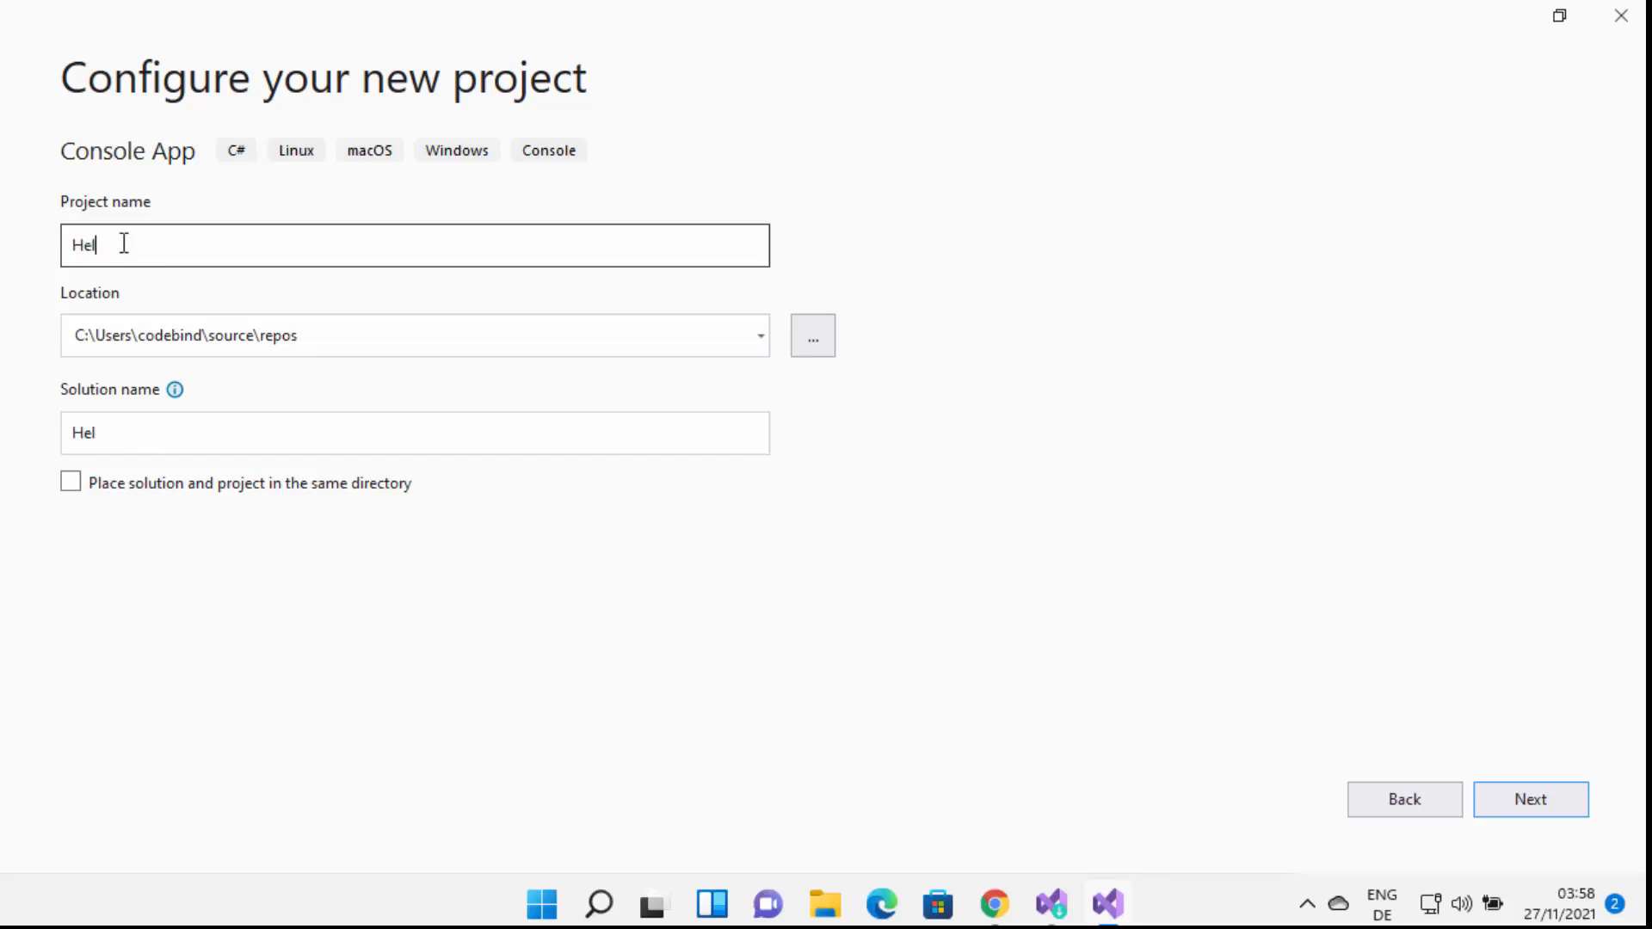
{"action": "type", "text": "loWorld"}
{"action": "left_click", "coordinate": [1511, 809]}
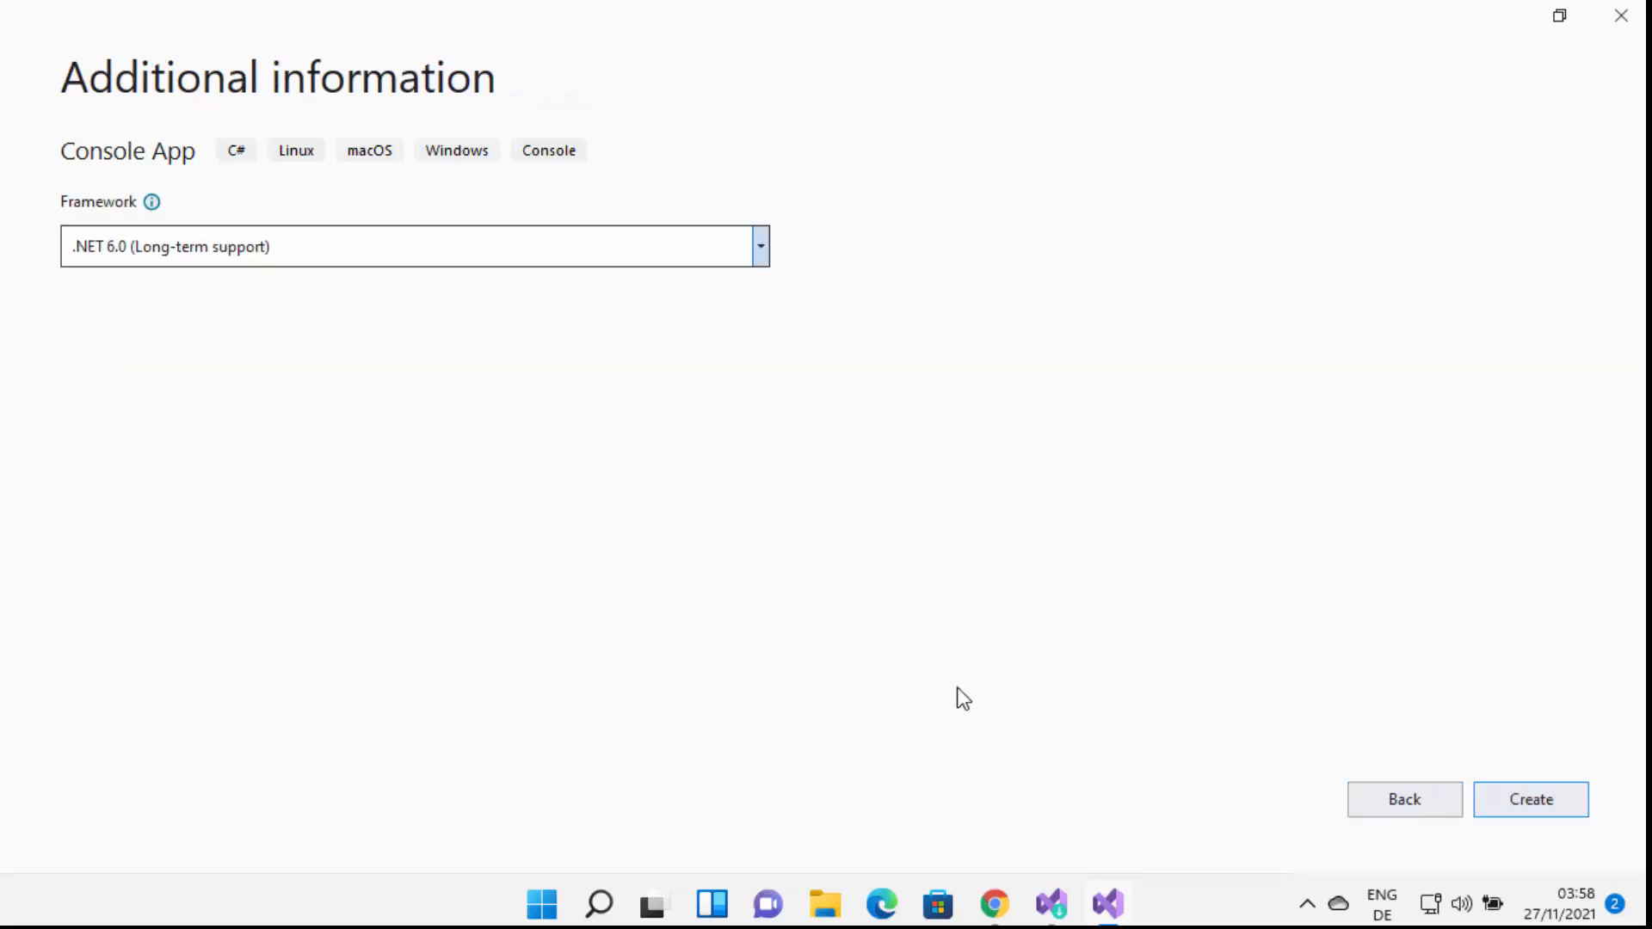
{"action": "left_click", "coordinate": [166, 258]}
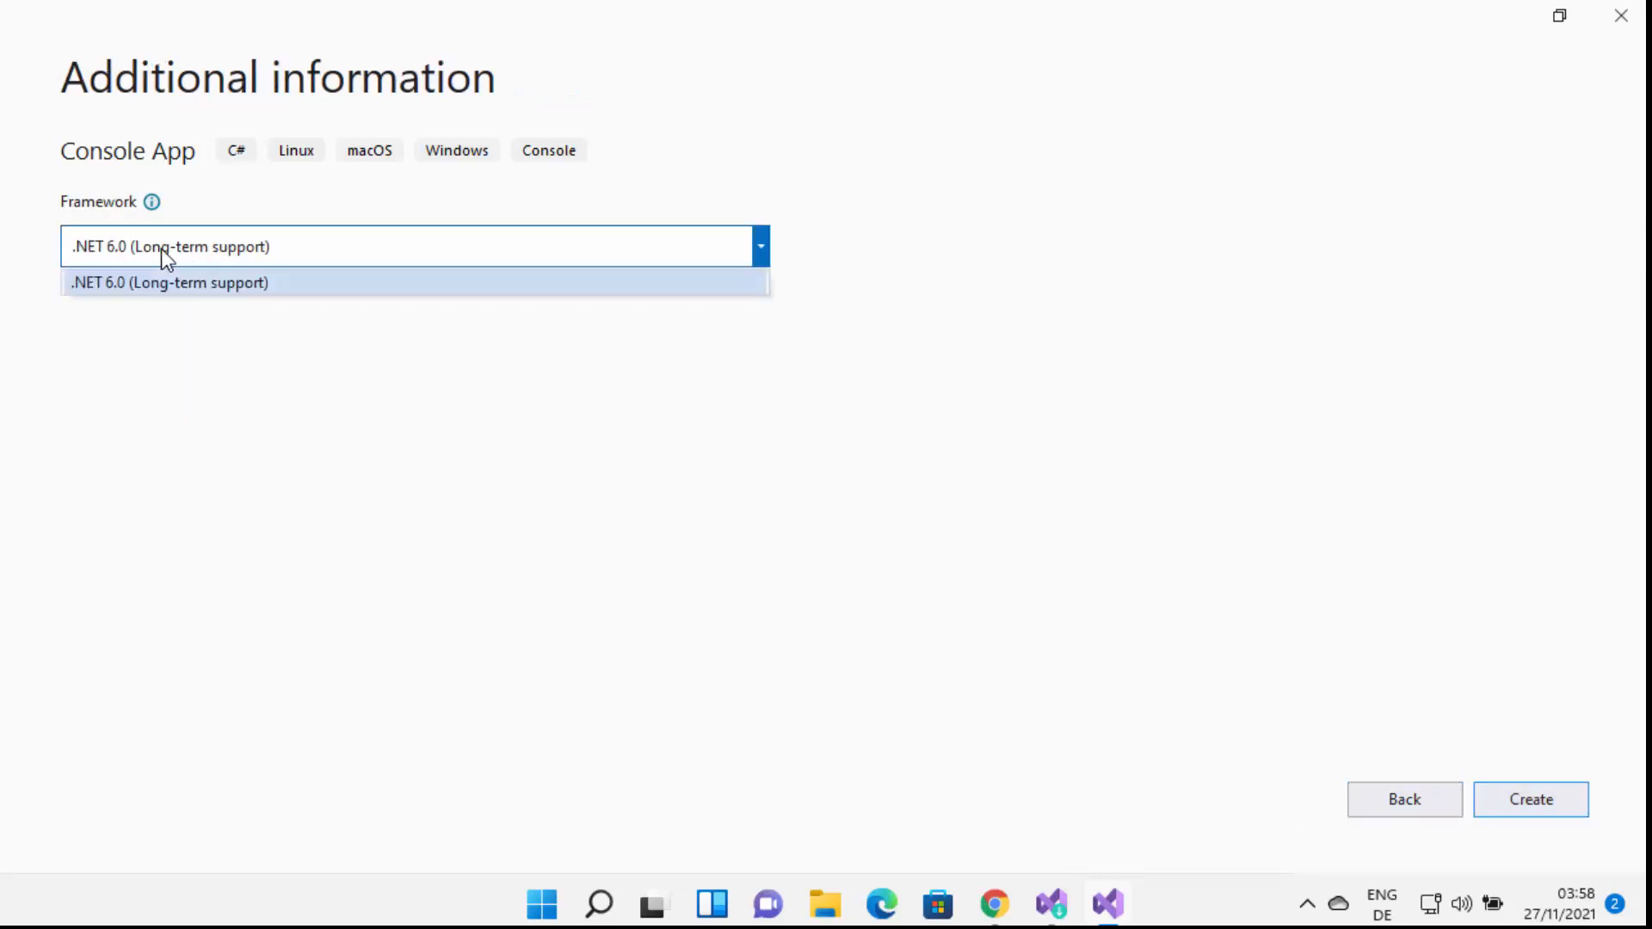
{"action": "left_click", "coordinate": [177, 277]}
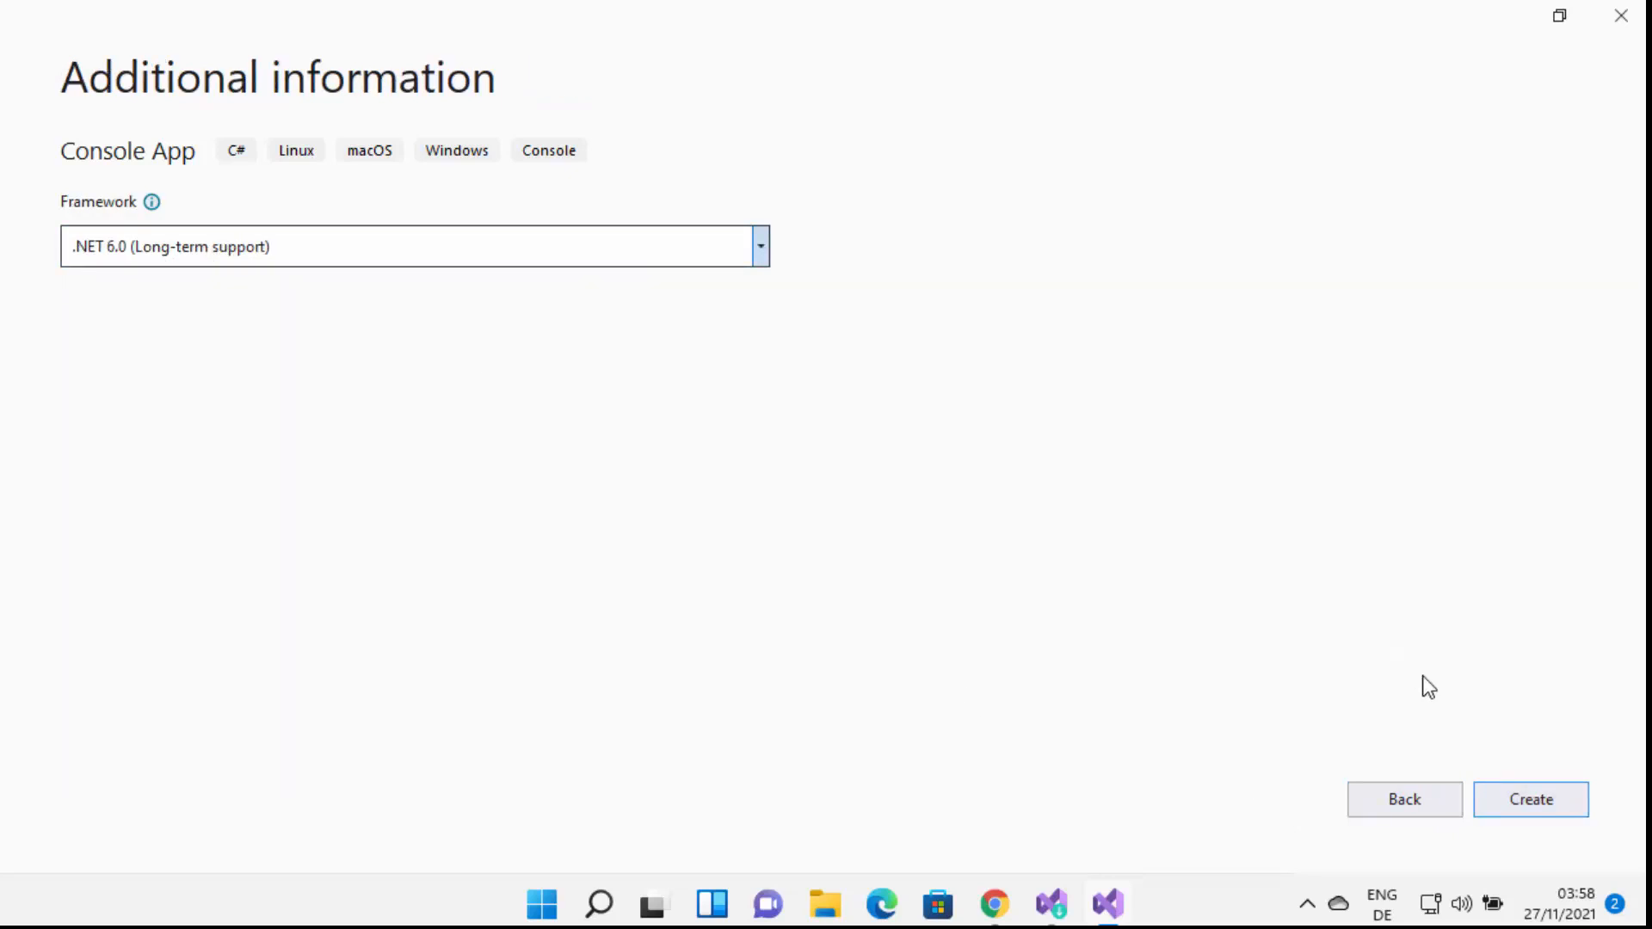
{"action": "left_click", "coordinate": [1539, 809]}
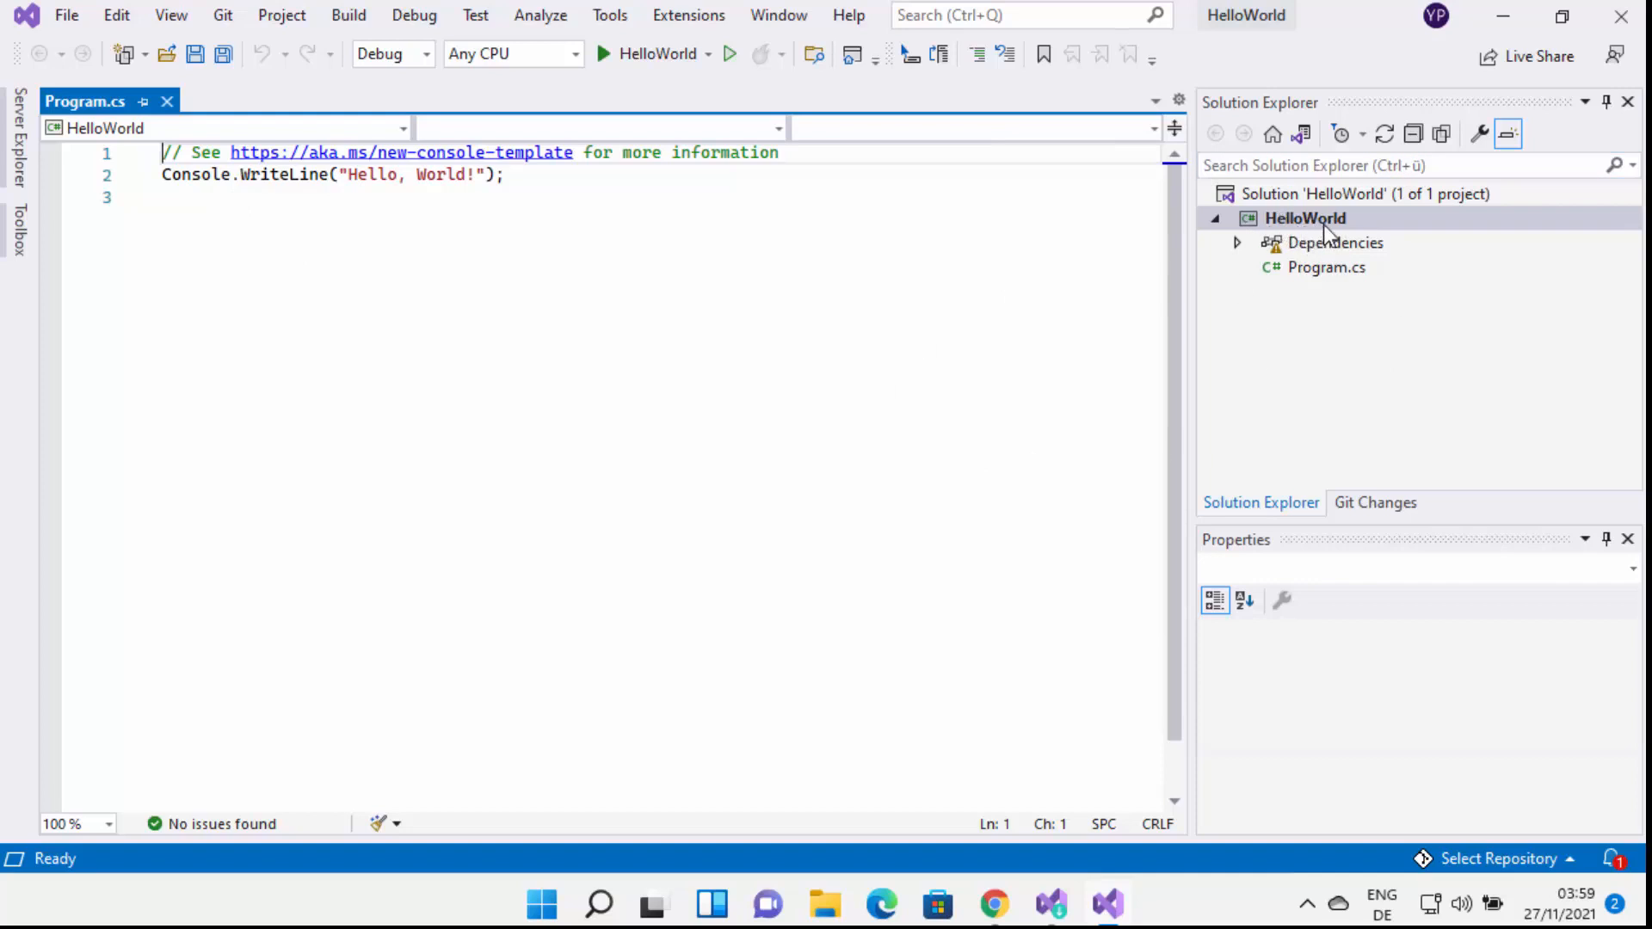
Run the HelloWorld console program in debug mode to check its output, then close the debug console.
{"action": "left_click", "coordinate": [1332, 270]}
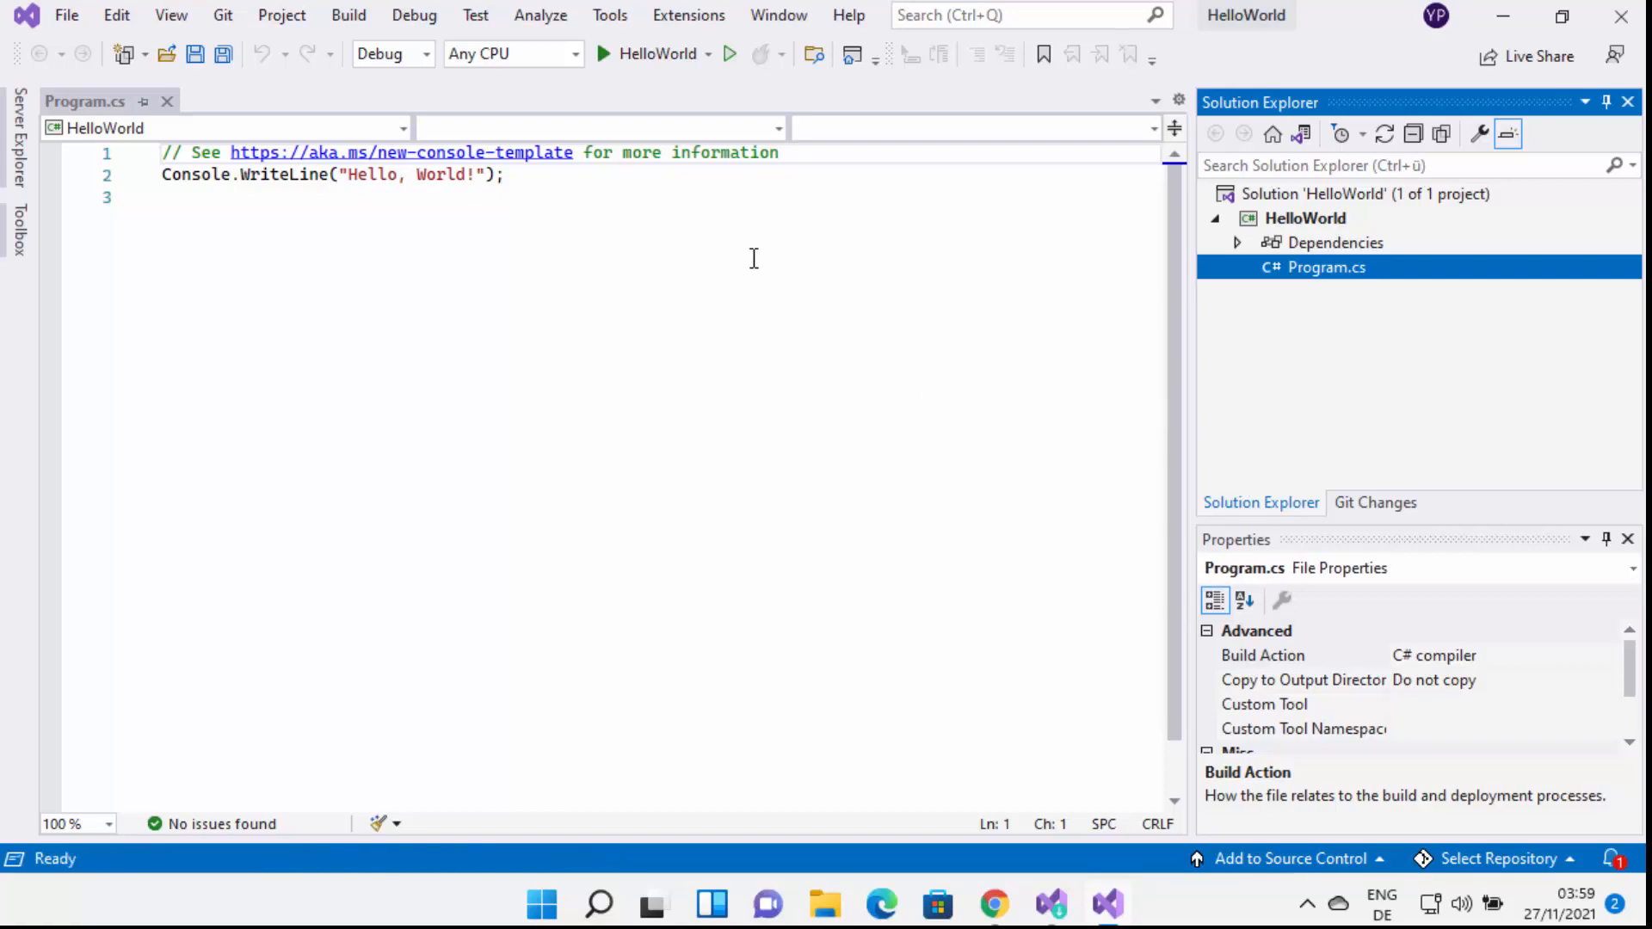
{"action": "left_click", "coordinate": [605, 55]}
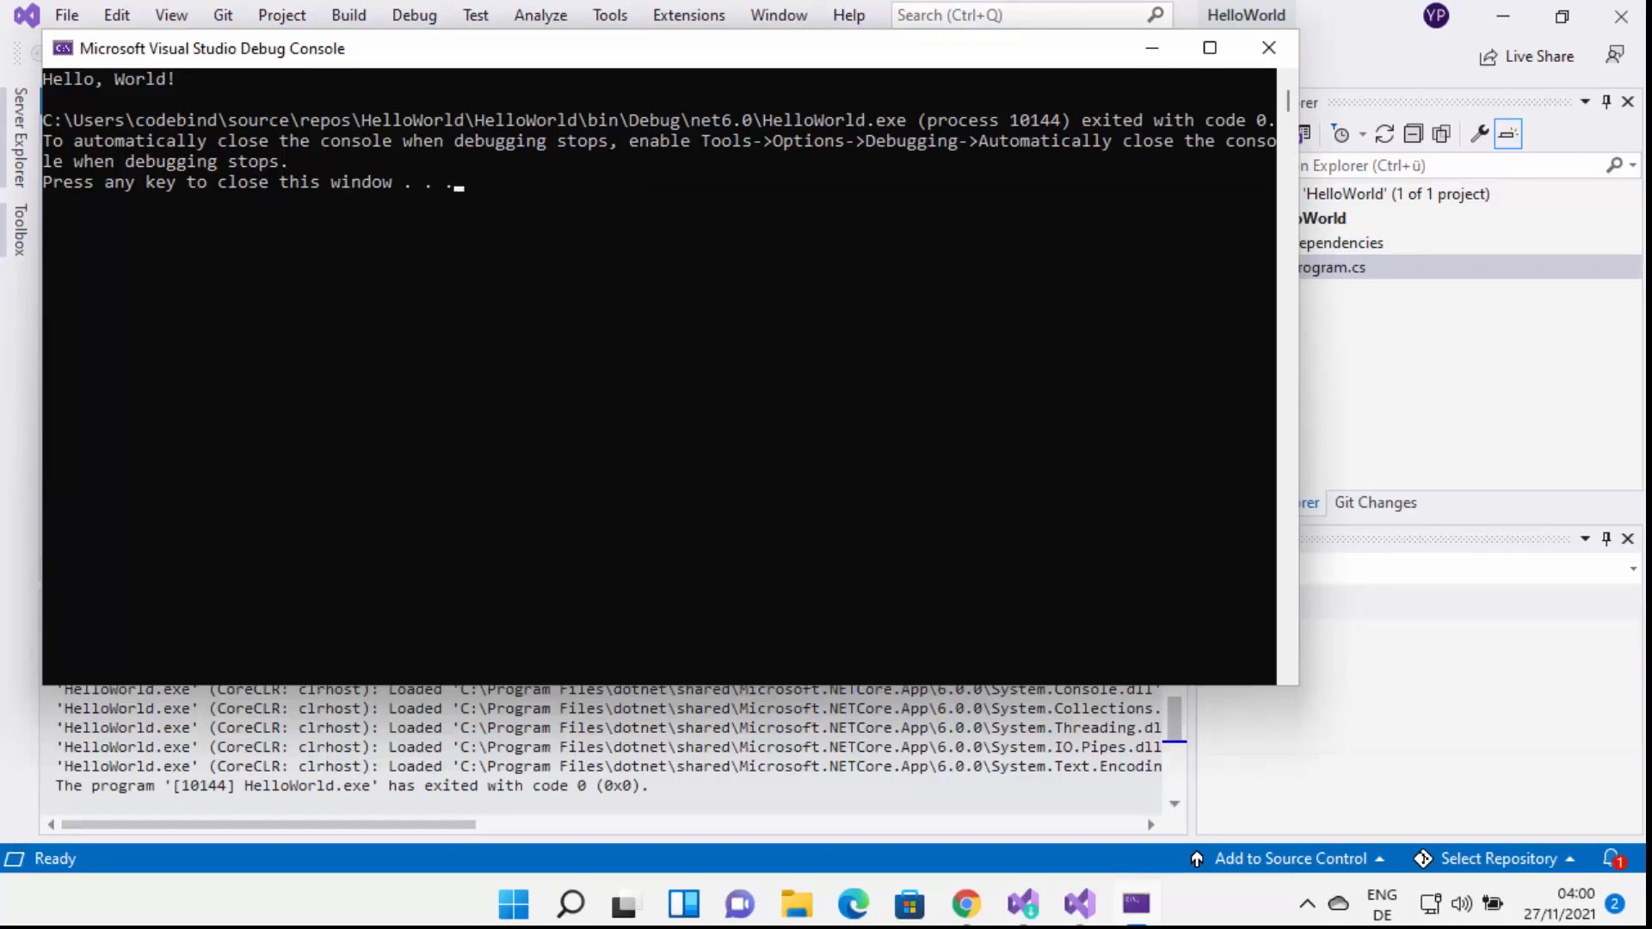
{"action": "left_click_drag", "start_coordinate": [166, 53], "coordinate": [350, 256]}
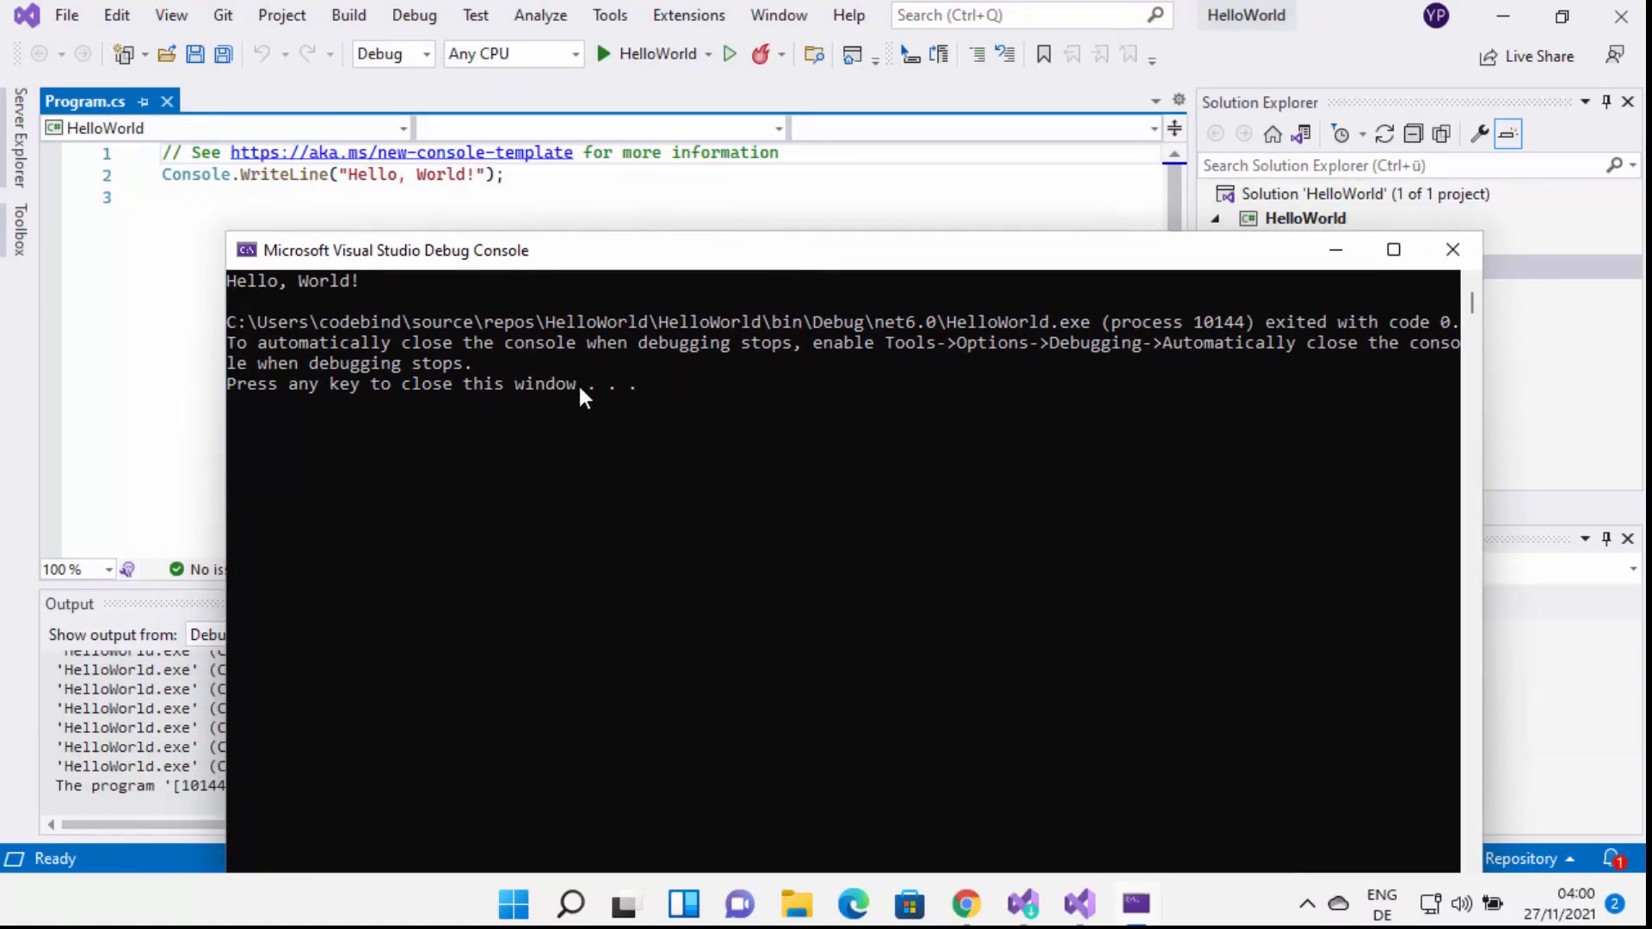
{"action": "key", "text": "Return"}
{"action": "left_click", "coordinate": [790, 273]}
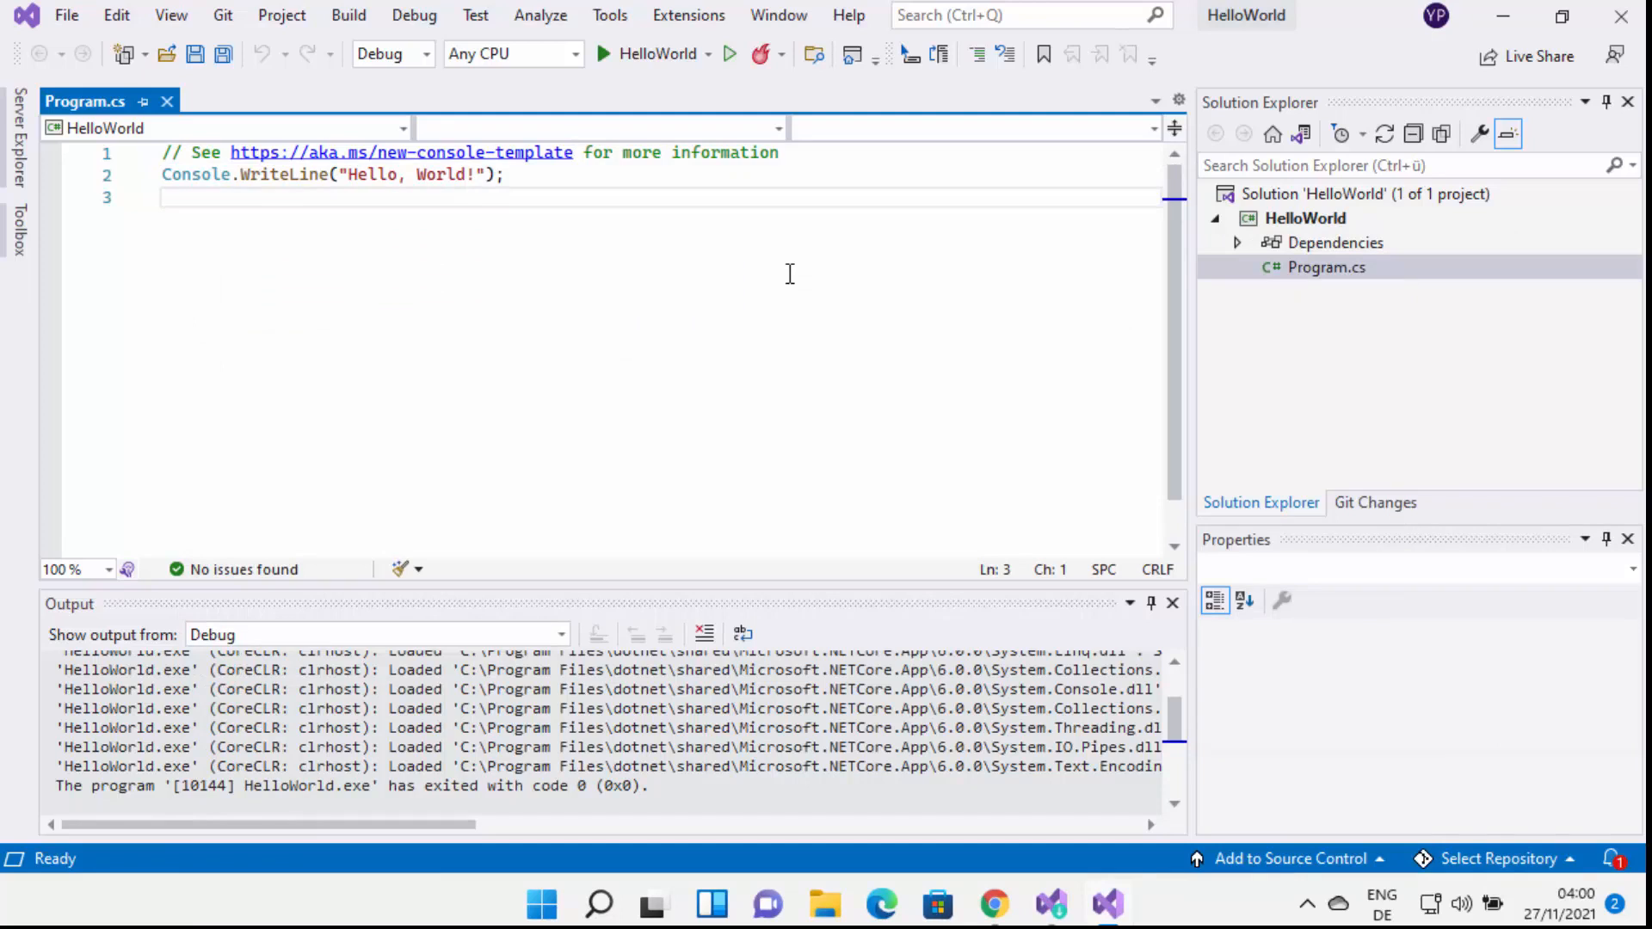